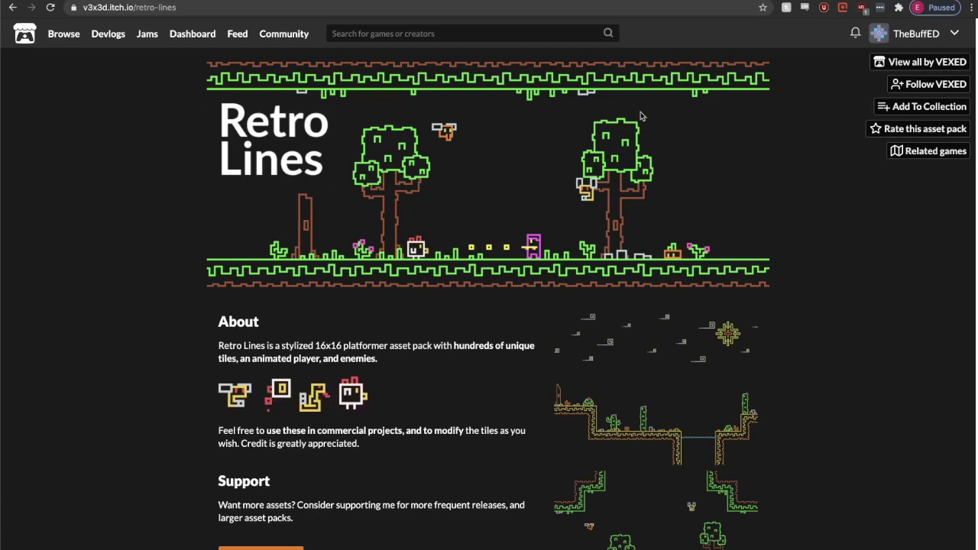
Look through the Retro Lines asset pack page, including its description, preview images and download section.
scroll(548, 364, down, 3)
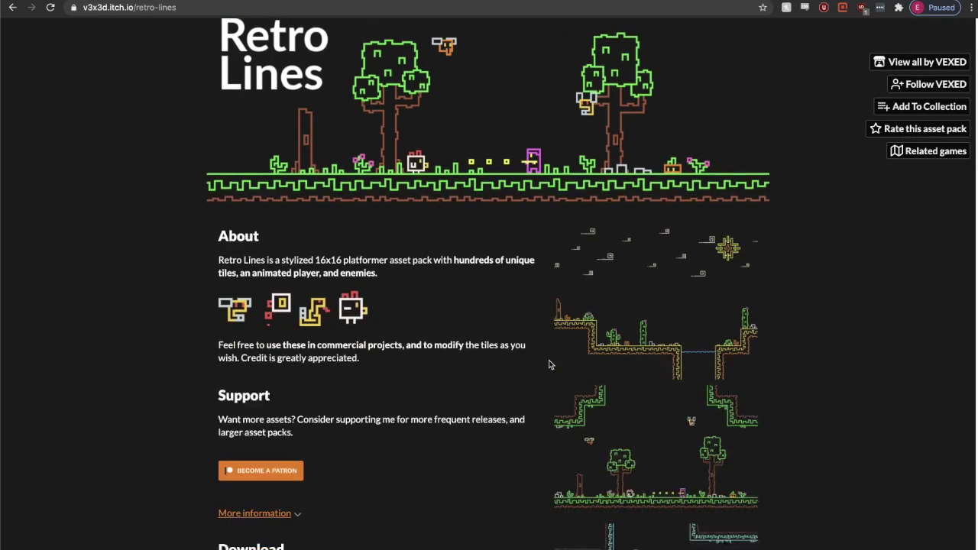
scroll(549, 364, up, 1)
scroll(549, 364, down, 3)
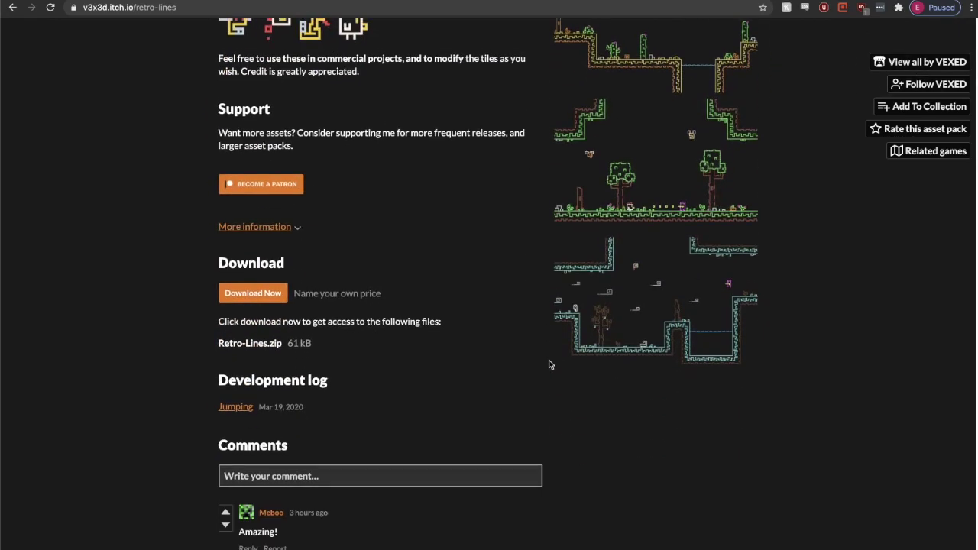
scroll(549, 365, up, 3)
scroll(549, 364, up, 3)
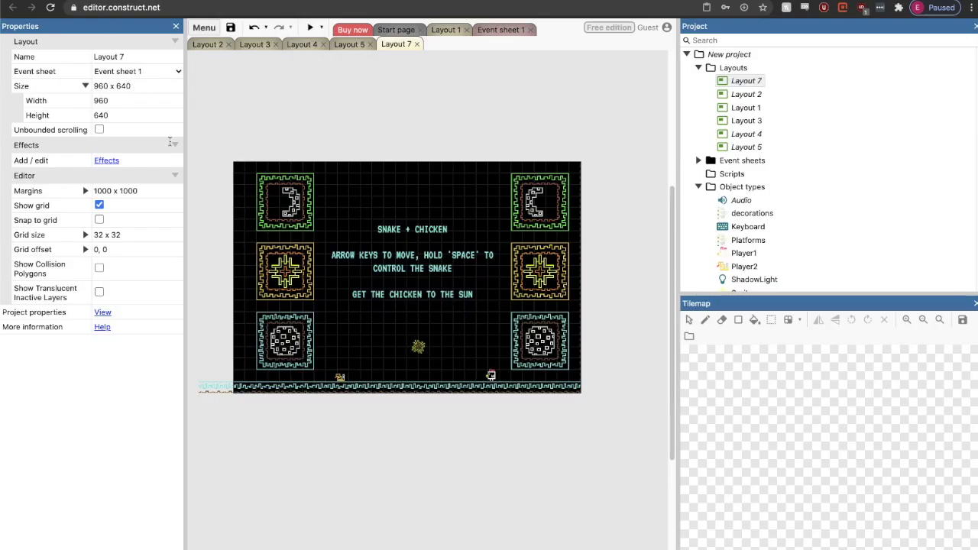
Switch to the Construct editor, preview Layout 7, and test moving the chicken and the snake separately on the instruction screen.
click(310, 27)
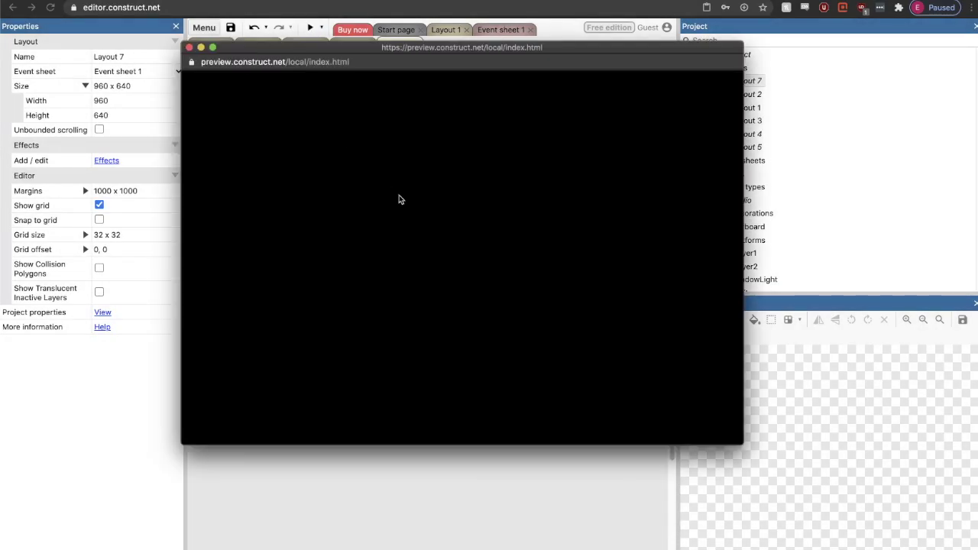
drag(500, 52, 515, 56)
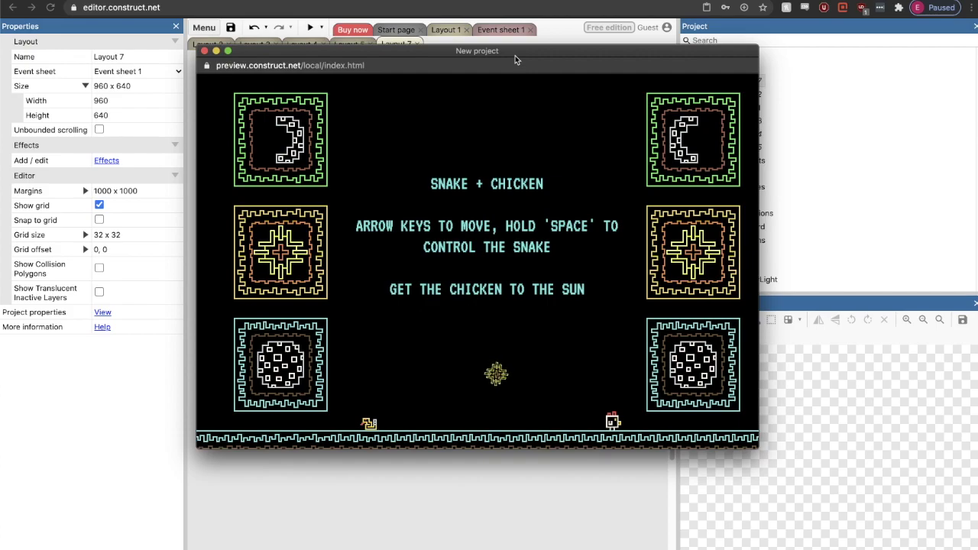
key(Left)
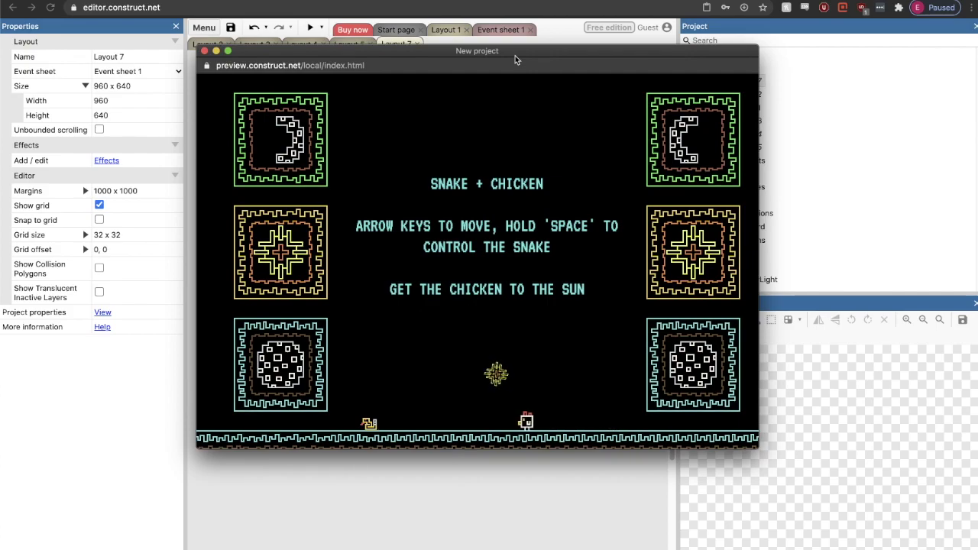
key(Right)
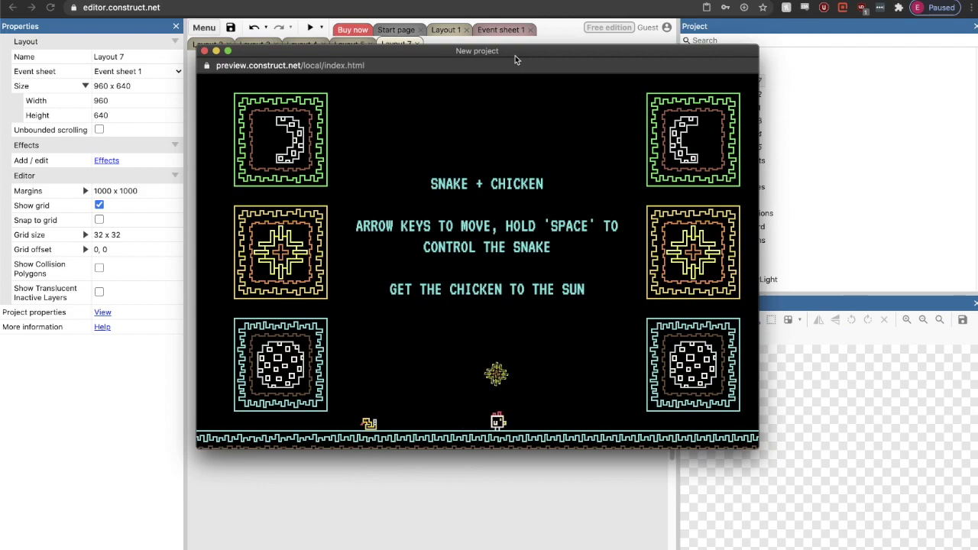
key(space+Right)
key(space+Left)
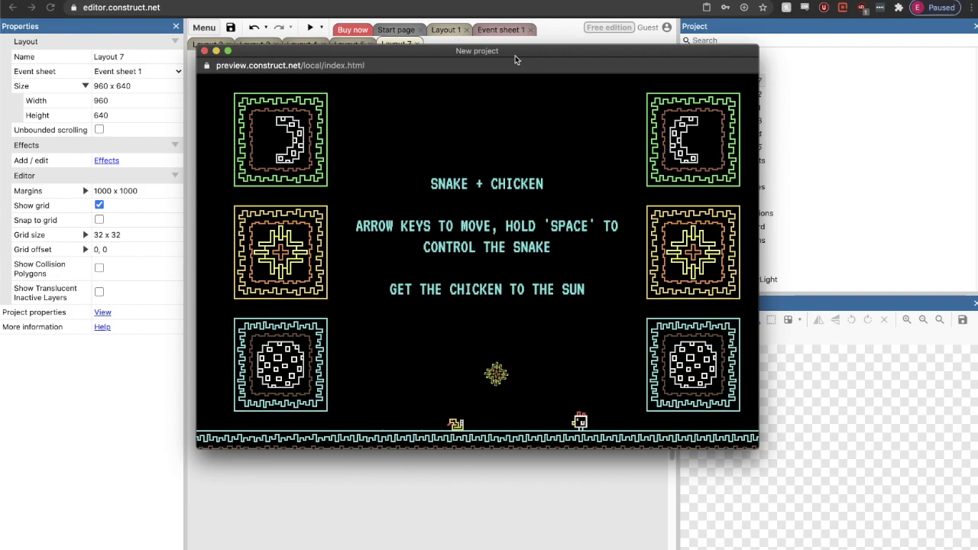
key(space+Right)
key(Right)
key(Left)
key(Right)
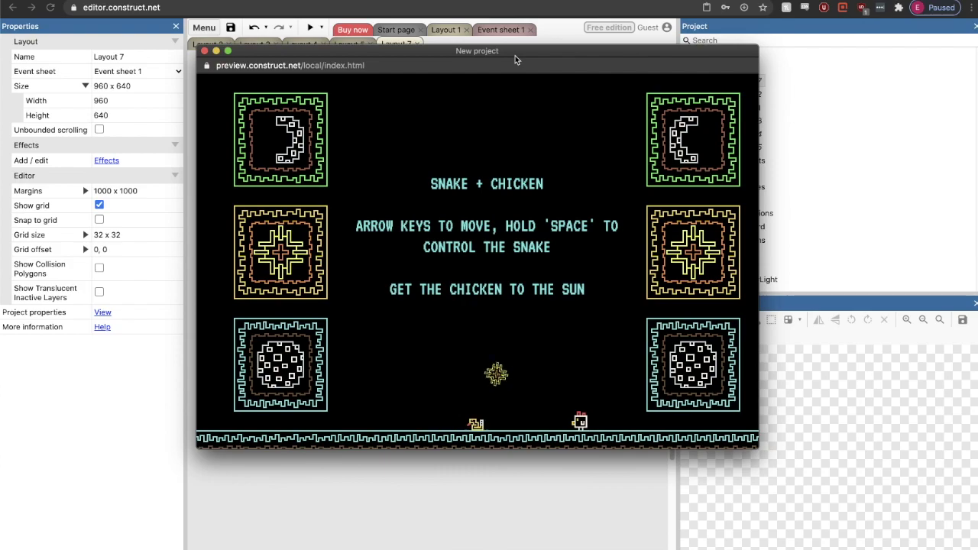
key(Left)
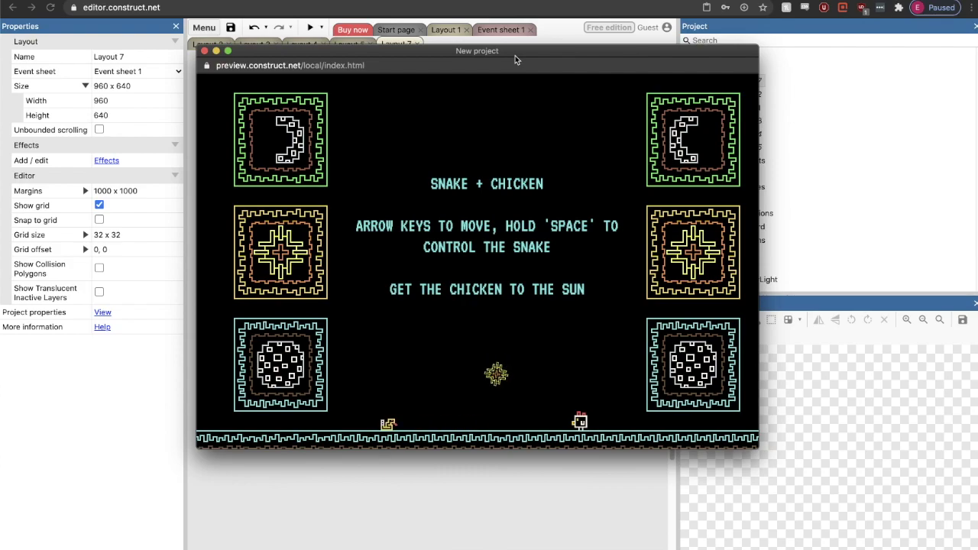
Jump the chicken into the sun on the instruction screen to advance to the first level.
key(Left)
key(Up)
key(Right)
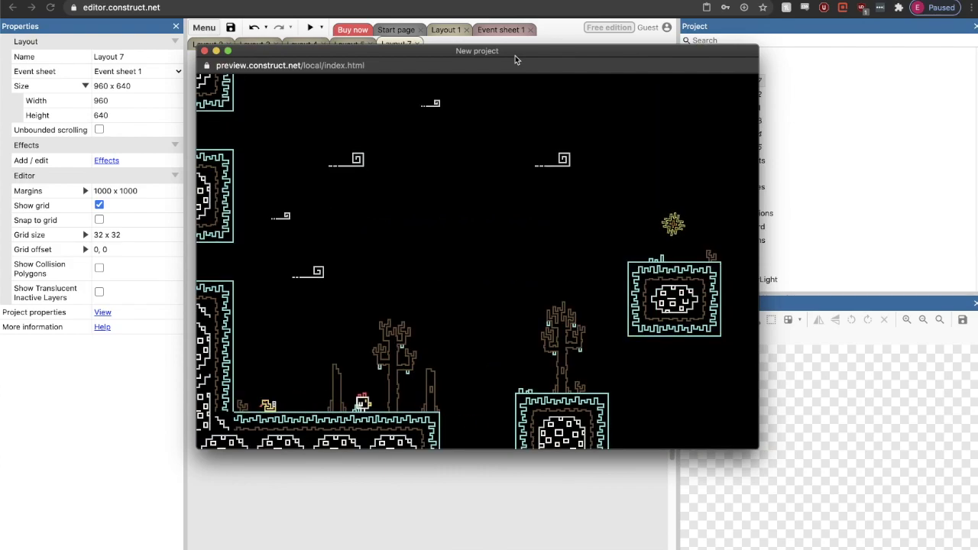
Jump the chicken across to the middle platform and place the snake against the side of the sun's platform.
key(Right)
key(Up)
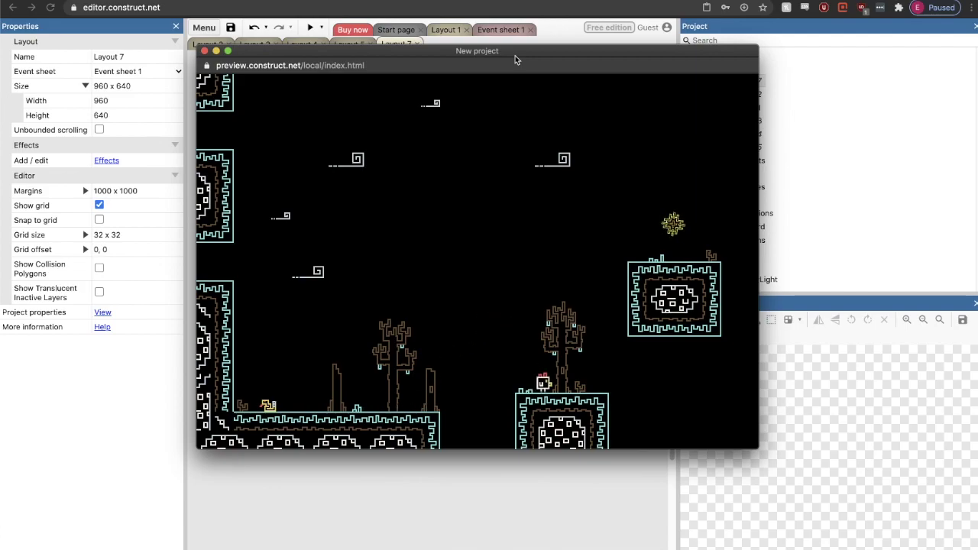
key(Up)
key(Left)
key(Right)
key(Up)
key(Left)
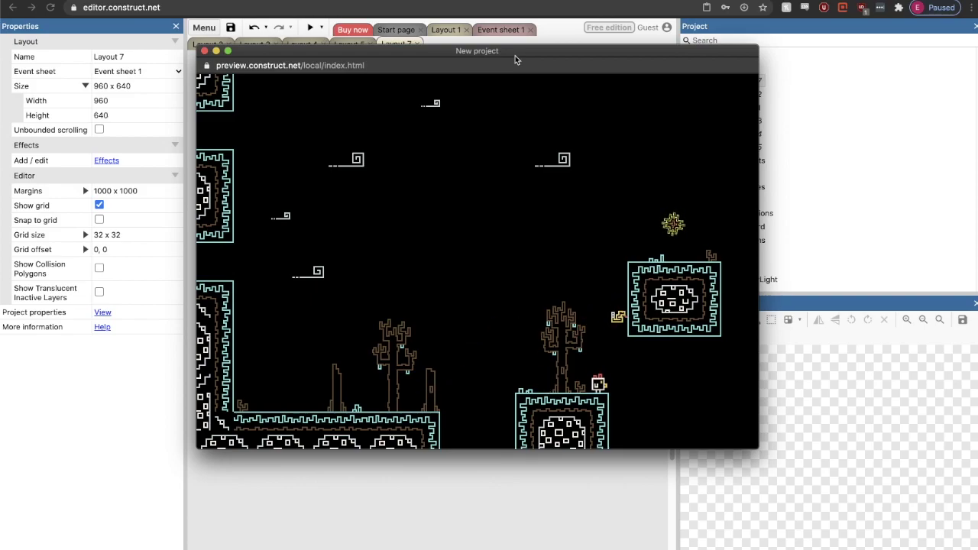
Use the snake as a stepping stone to climb the chicken up to the sun's platform and reach the sun.
key(Left)
key(Up)
key(Right)
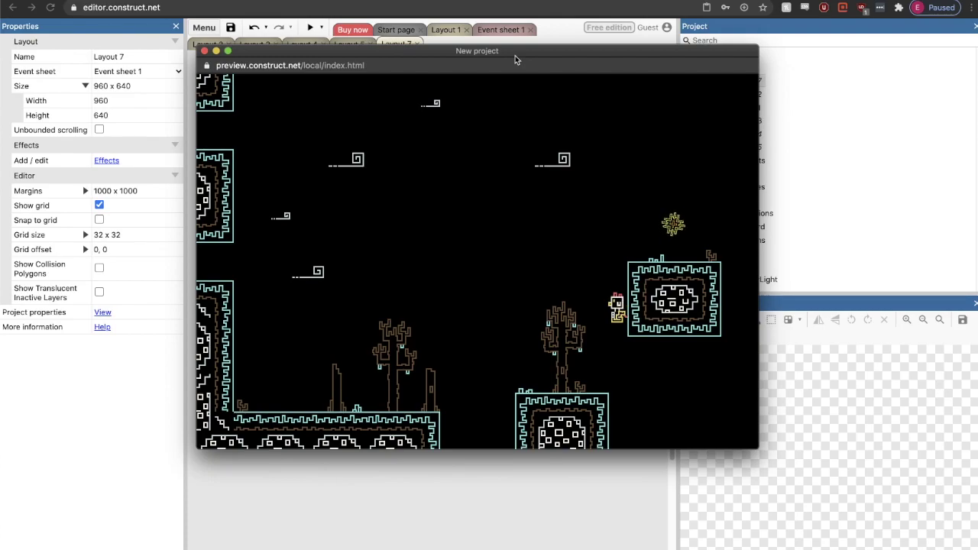
key(Up)
key(Right)
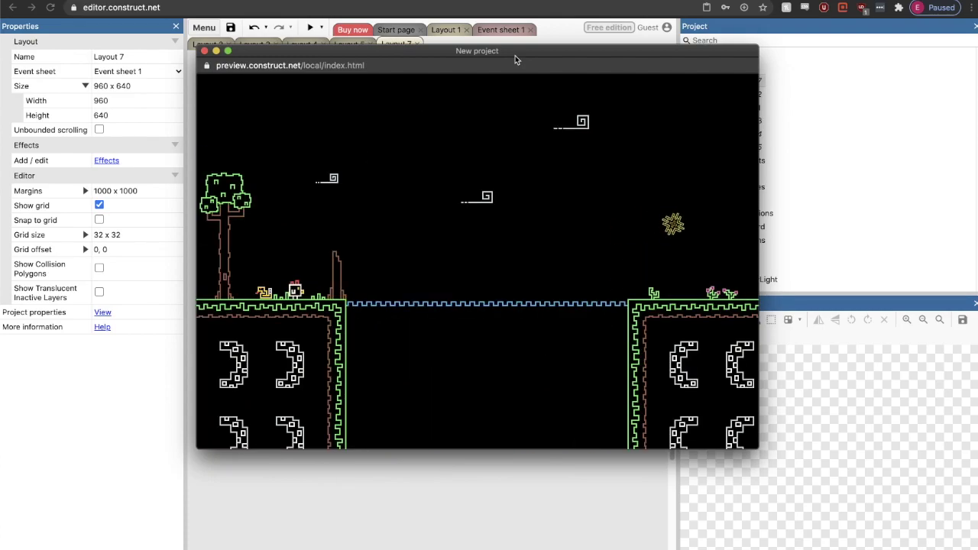
Test the chicken's jump in the green level, then send the snake out over the water gap.
key(Right)
key(Up)
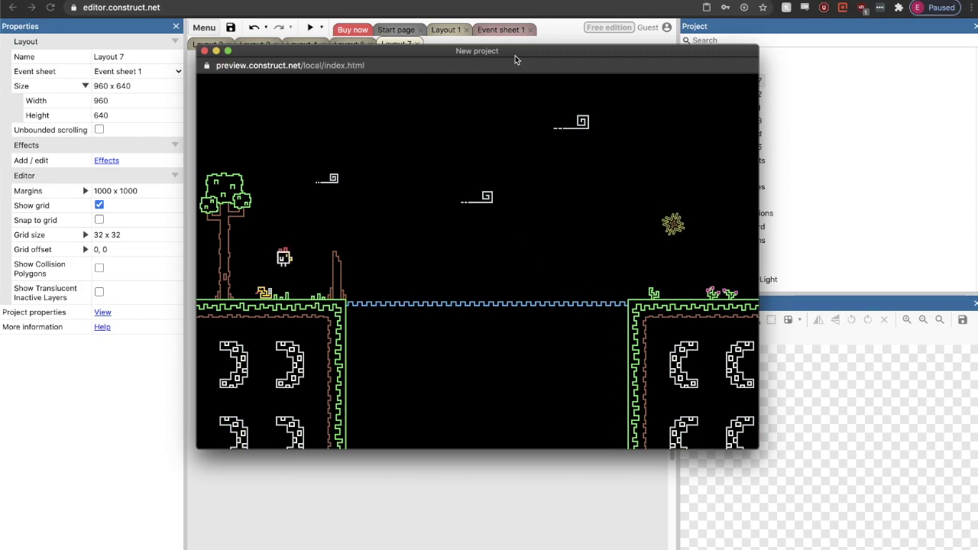
key(Up)
key(Right)
key(Right)
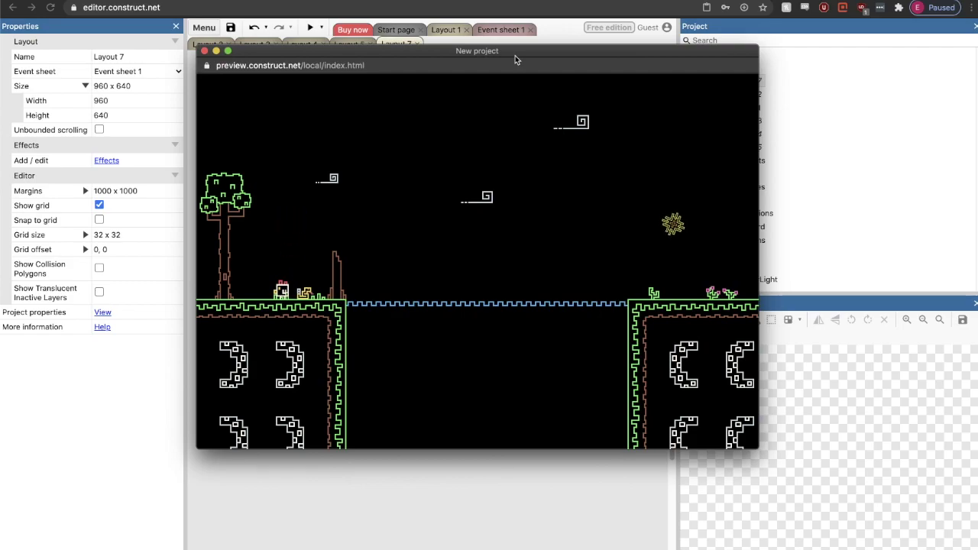
key(Up)
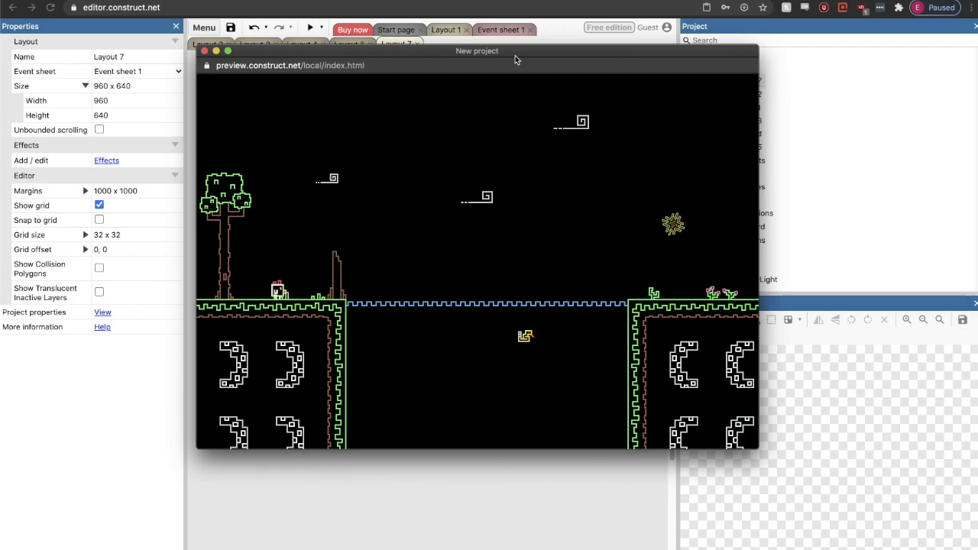
Jump the chicken onto the snake in the water gap and onward to the sun.
key(Right)
key(Up)
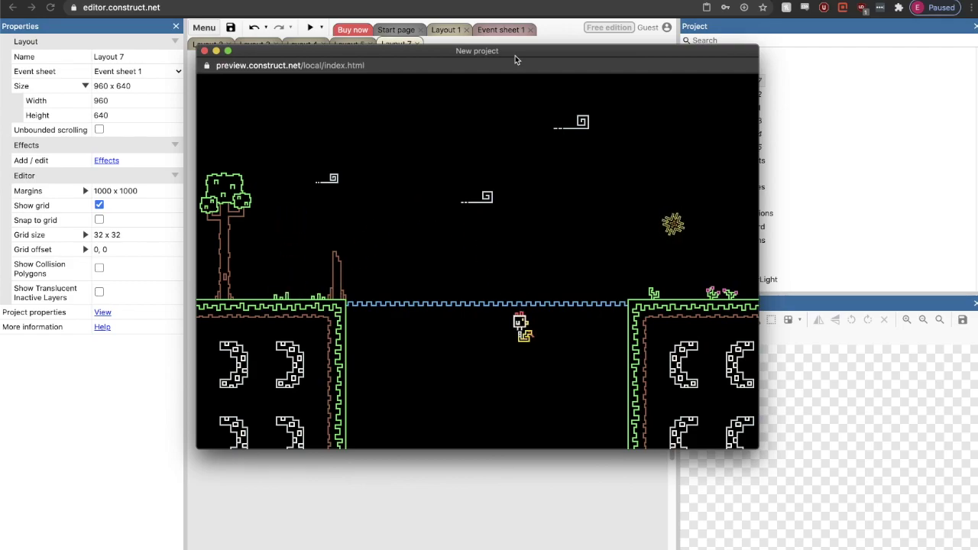
key(Up)
key(Right)
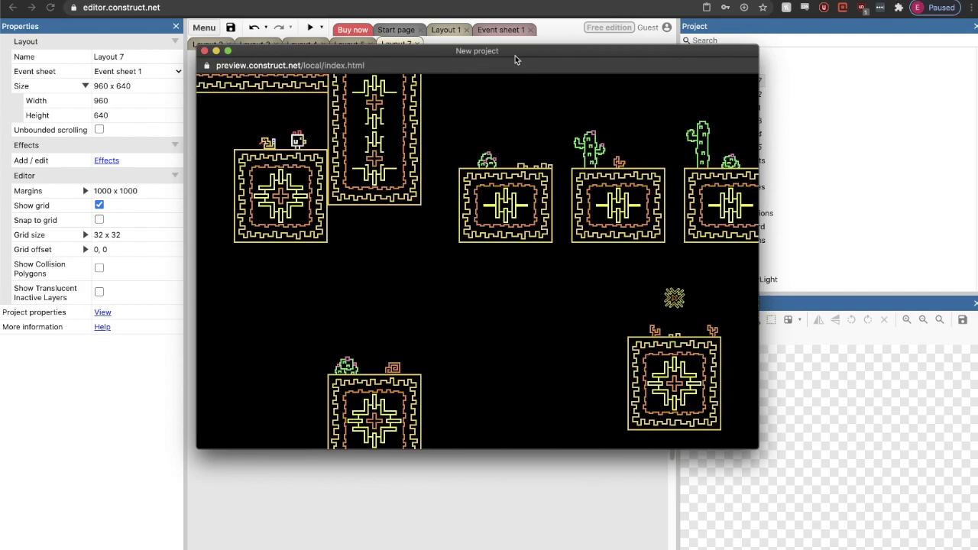
In the yellow desert level, get the chicken to the lower platform and the snake to the upper platform's outer edge.
key(Left)
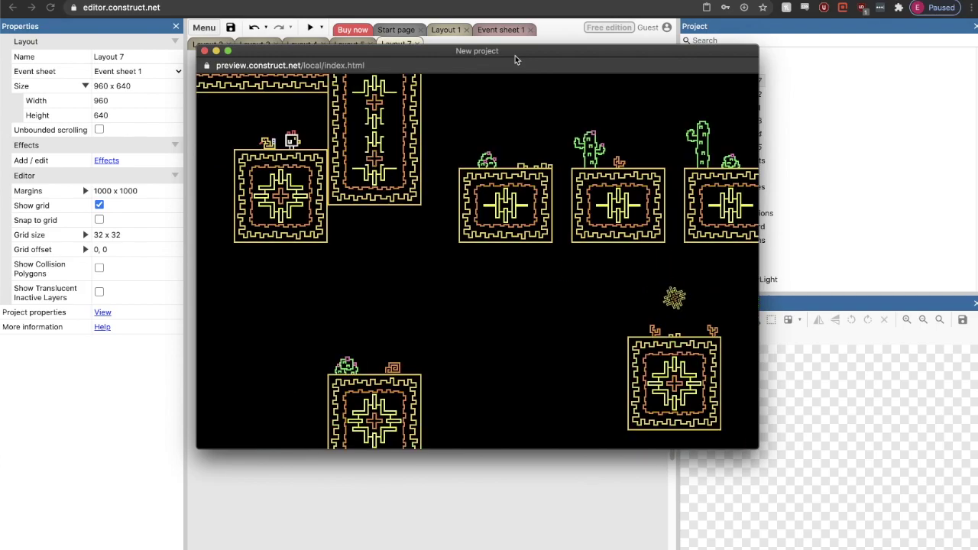
key(Up)
key(Left)
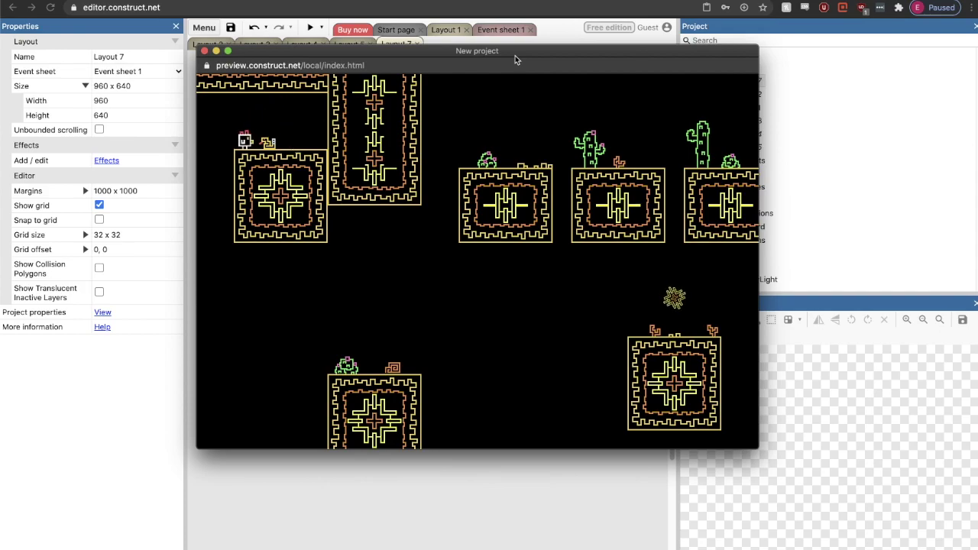
key(Left)
key(Right)
key(Right)
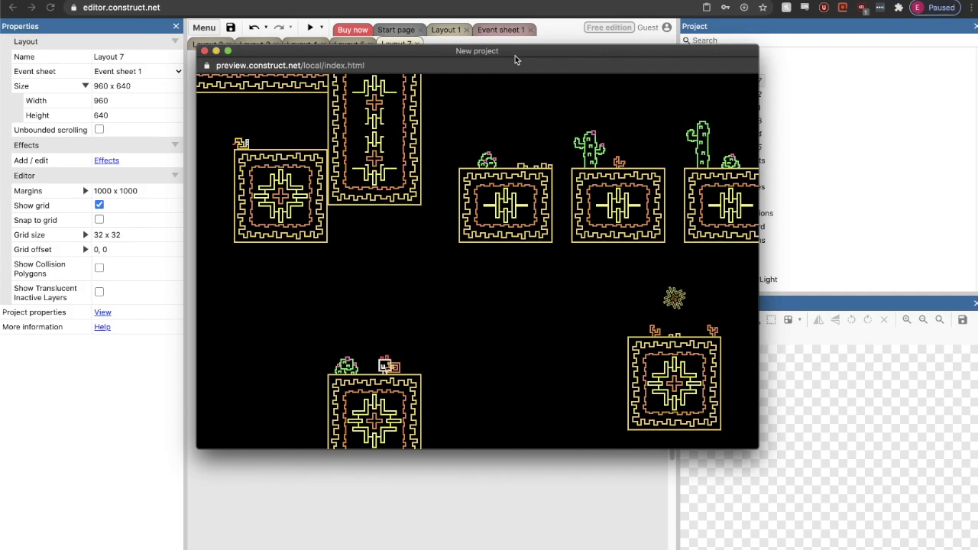
Position the chicken on the lower desert platform and the snake in the gap before the sun's platform.
key(Left)
key(Up)
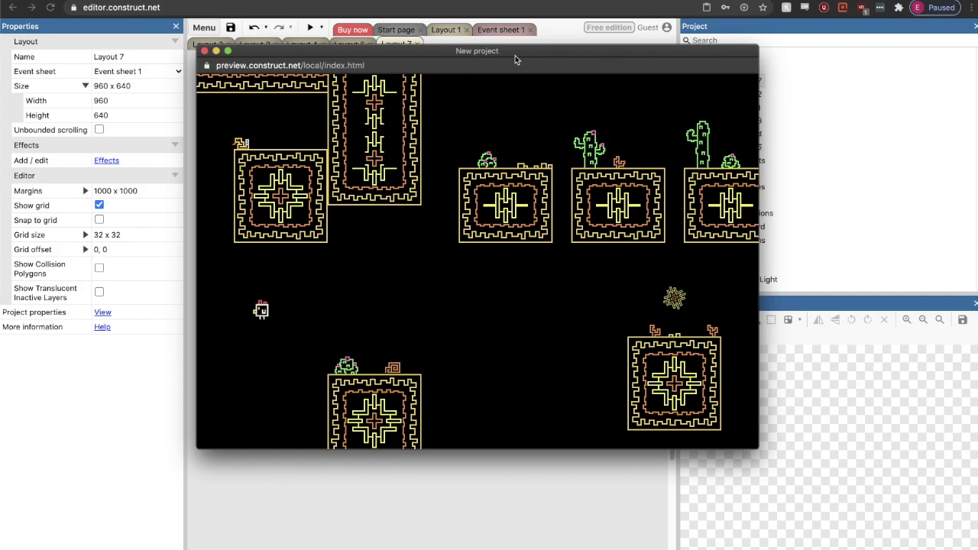
key(Right)
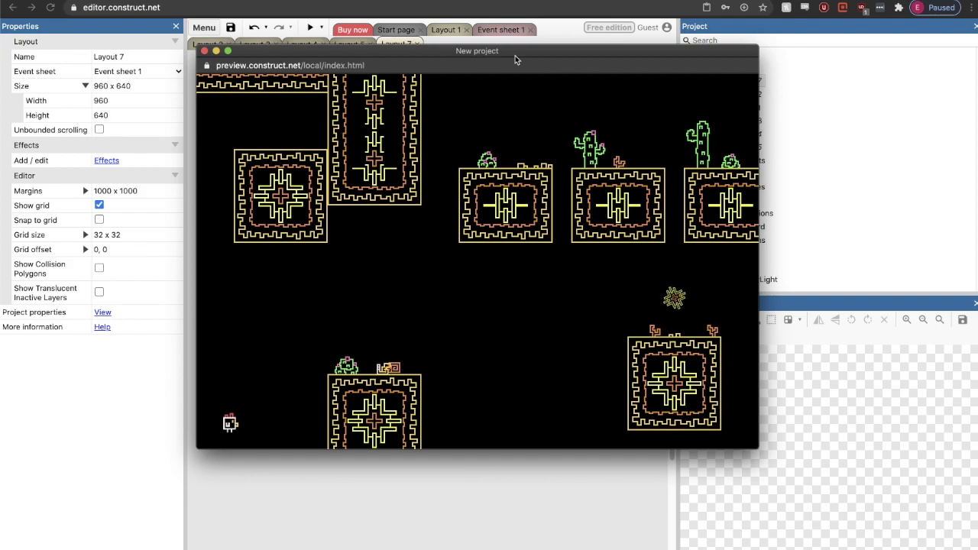
key(Left)
key(Left)
key(Right)
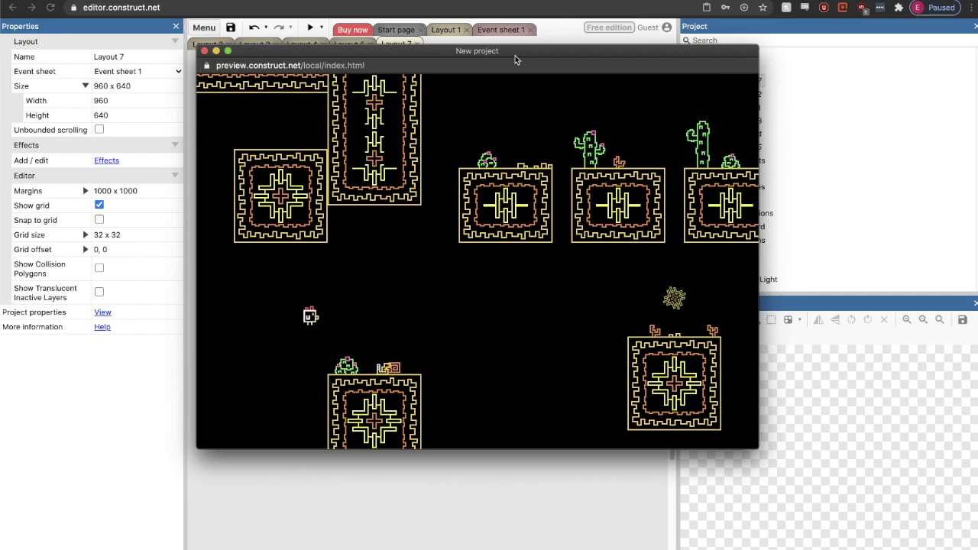
key(Right)
key(Right)
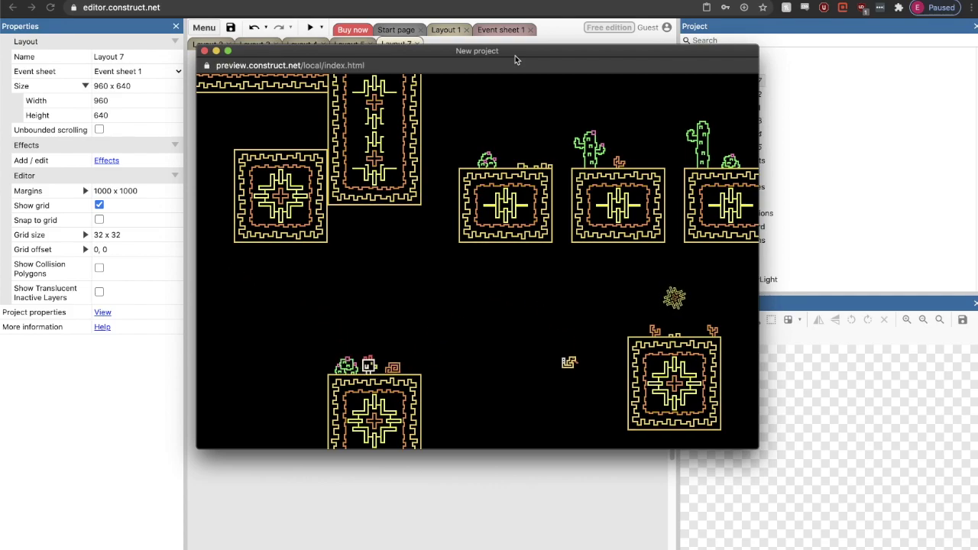
Jump the chicken across the gap by way of the snake and reach the desert level's sun.
key(Right)
key(Up)
key(Right)
key(Up)
key(Right)
key(Right)
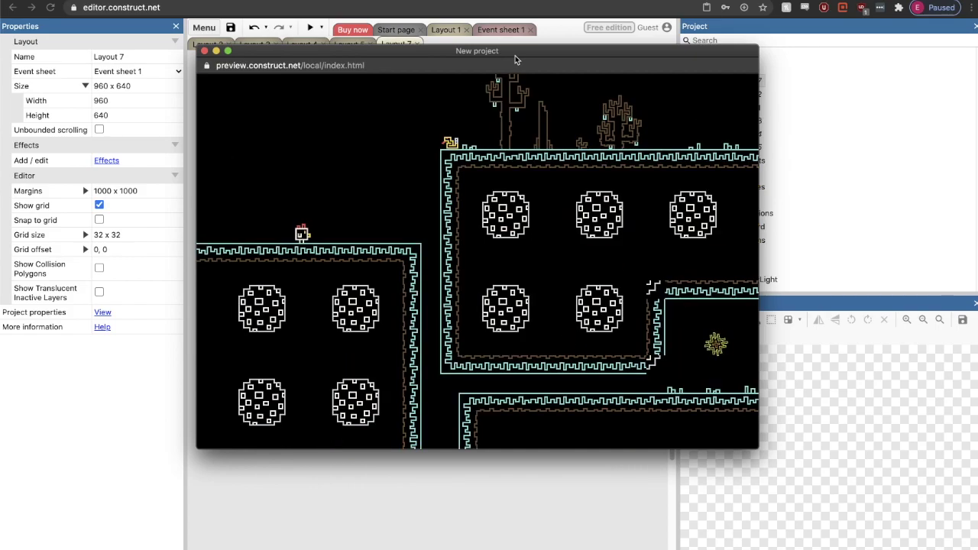
Try to drop the snake into the shaft and bounce the chicken off it into the sun's passage.
key(Right)
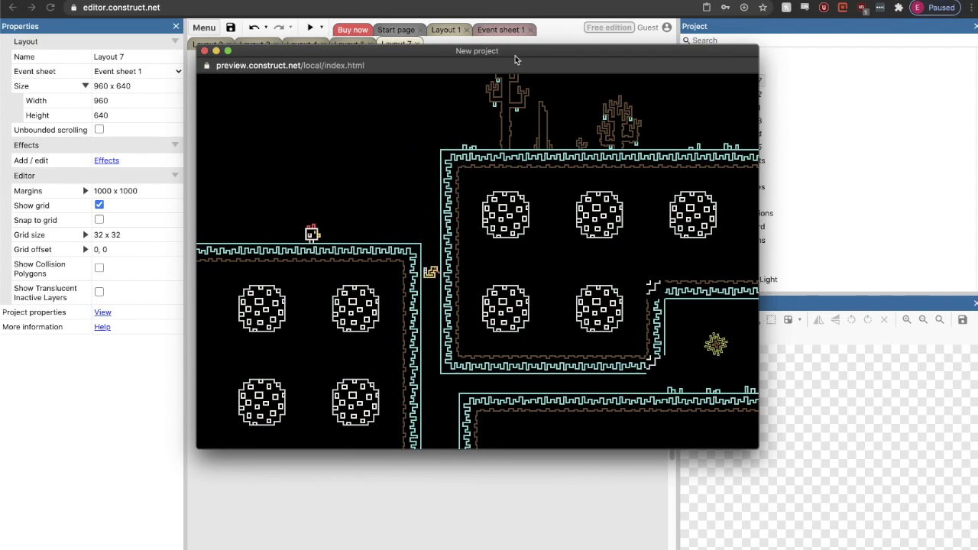
key(Right)
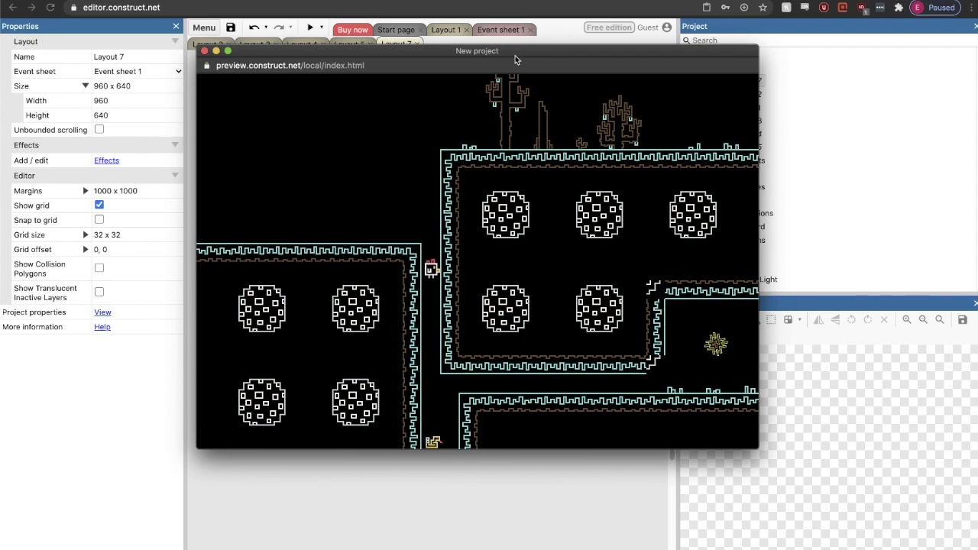
key(Up)
key(Right)
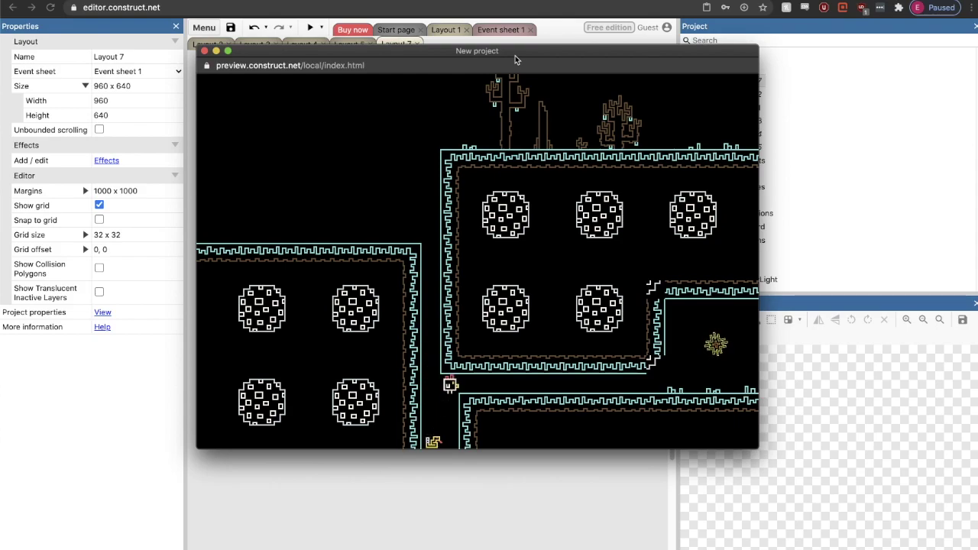
key(Right)
key(Right)
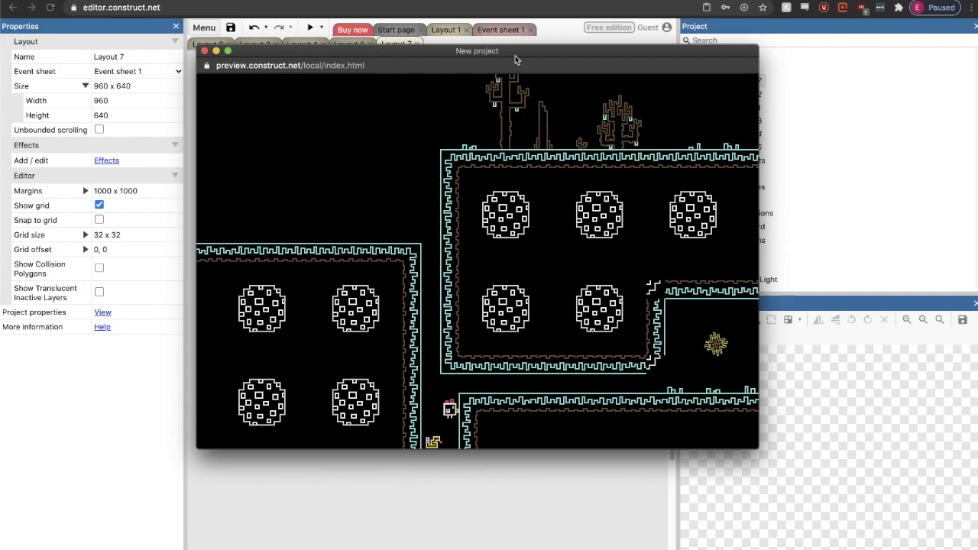
Retry the shaft with the snake at its base and guide the chicken through the passage to just beneath the sun.
key(Left)
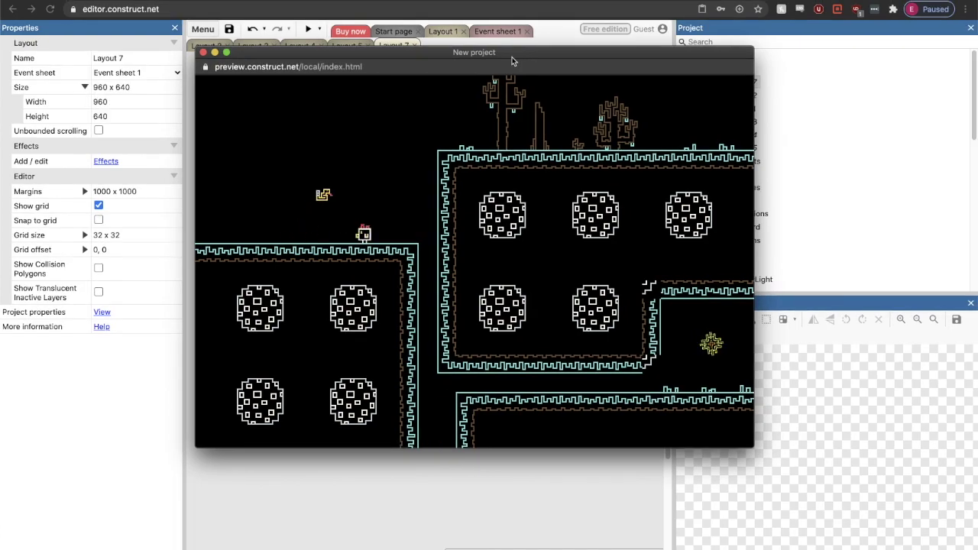
key(Right)
key(Right)
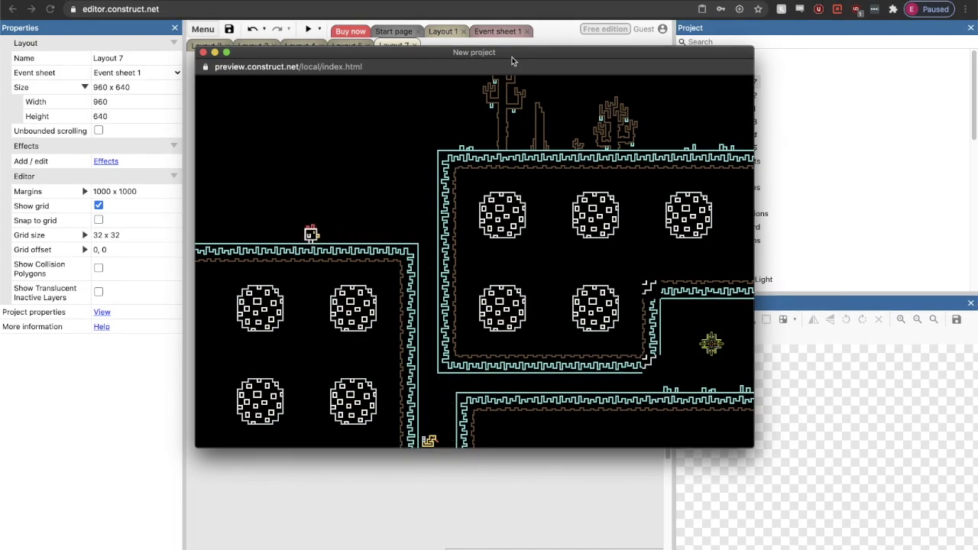
key(Right)
key(Right)
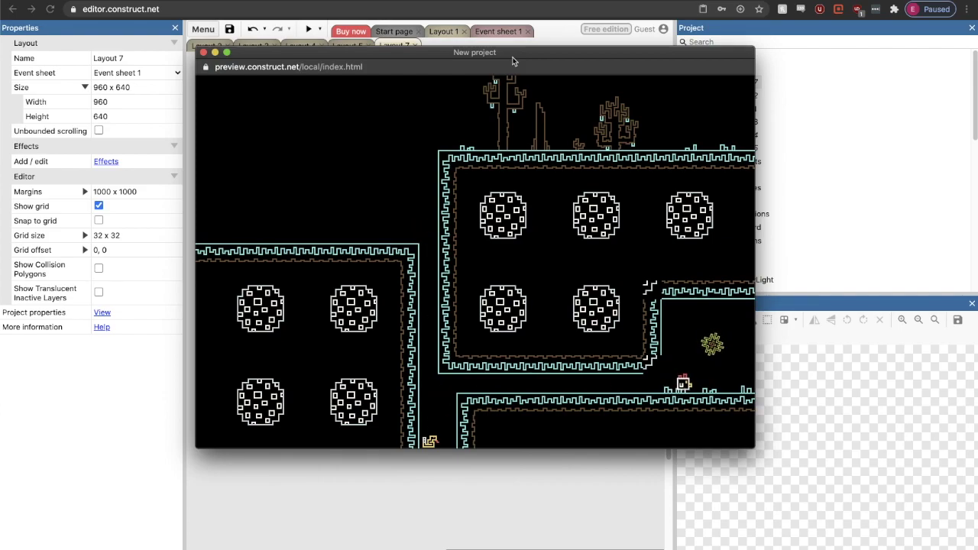
Move the chicken onto the sun to finish the last level and hop it around the thanks-for-playing screen.
key(Right)
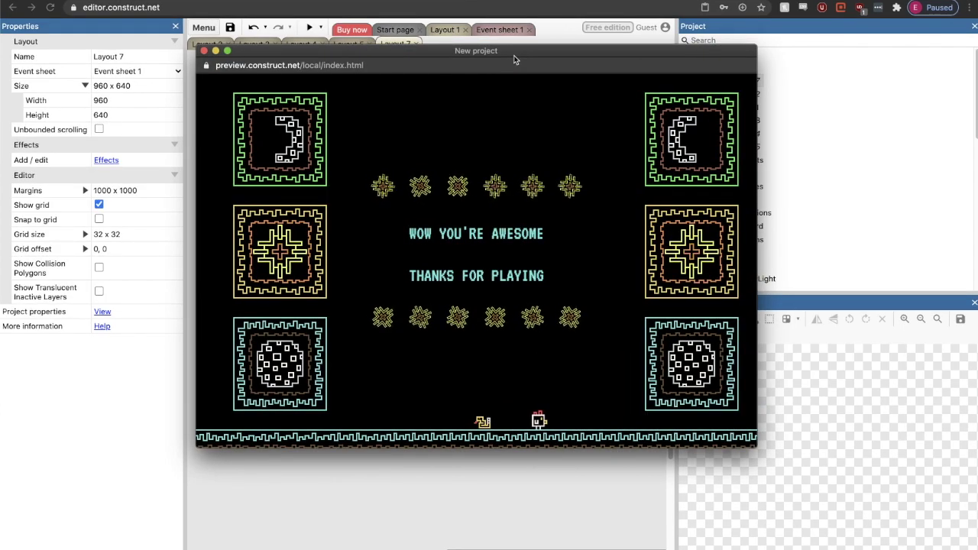
key(Left)
key(Up)
key(Right)
key(Up)
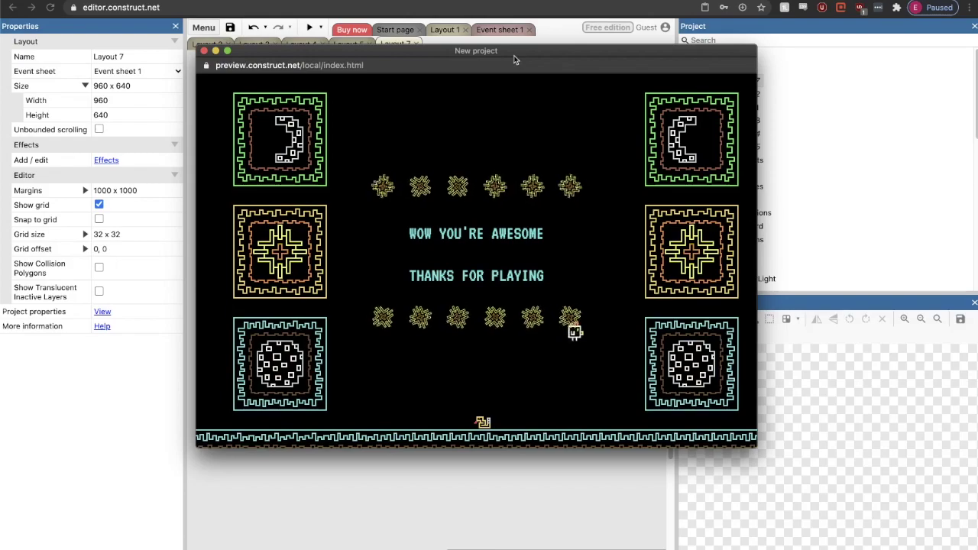
key(Left)
key(Up)
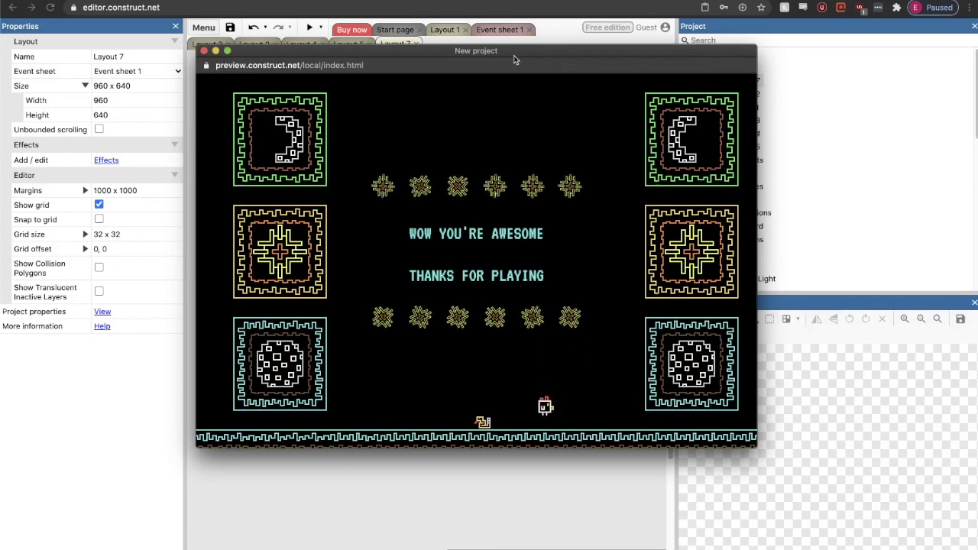
Close the game preview and open Layout 3 from the project's layouts.
click(232, 200)
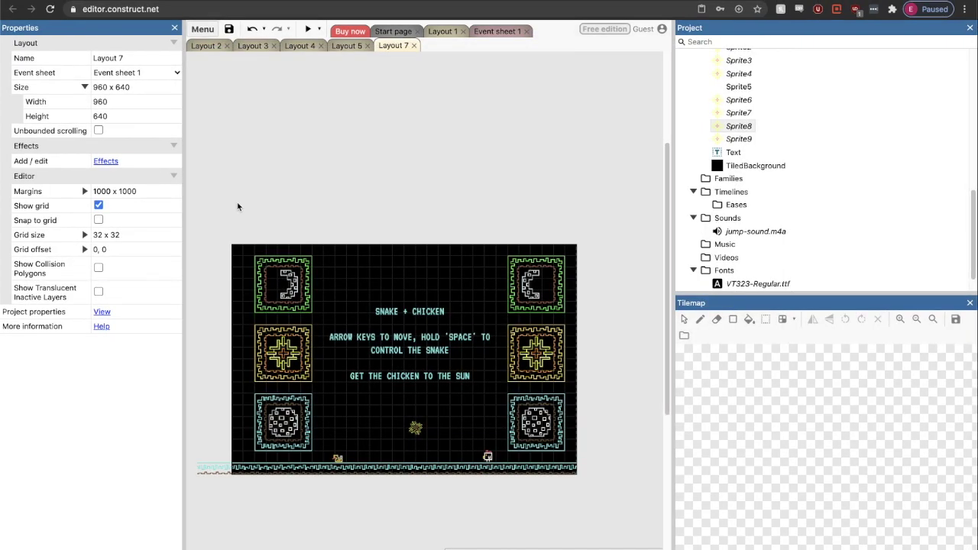
scroll(736, 200, up, 1)
scroll(736, 201, up, 3)
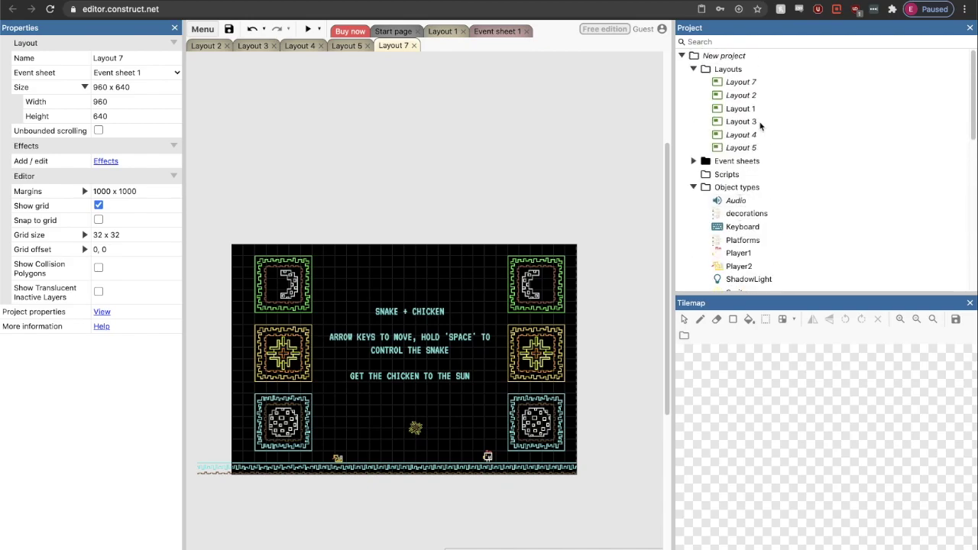
double_click(756, 123)
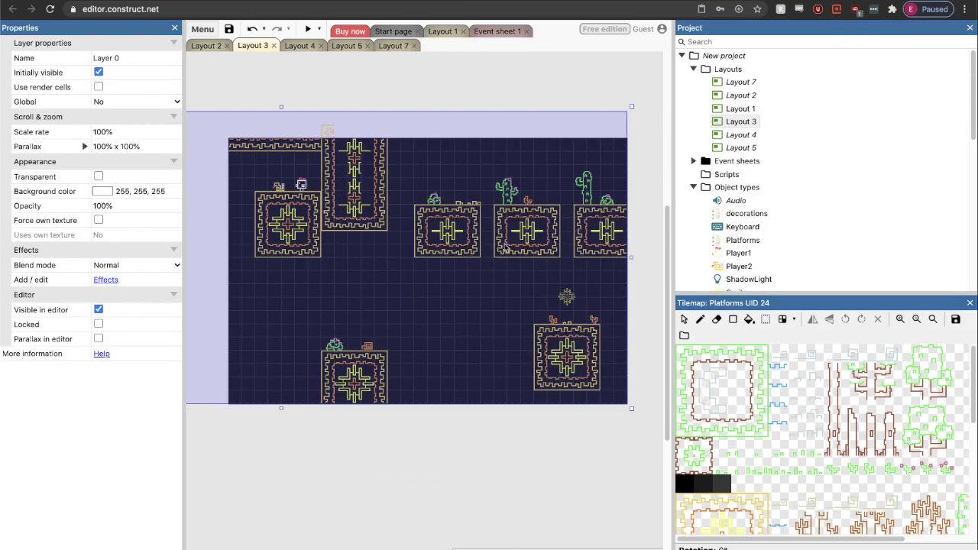
Insert a new Sprite object in the empty space between the desert platforms of Layout 3.
click(497, 91)
right_click(457, 310)
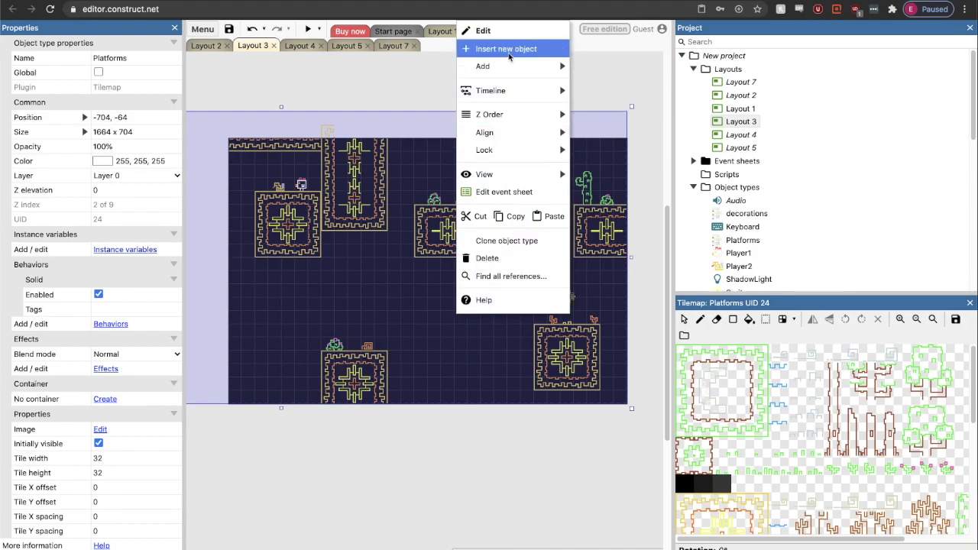
click(508, 49)
scroll(528, 336, down, 2)
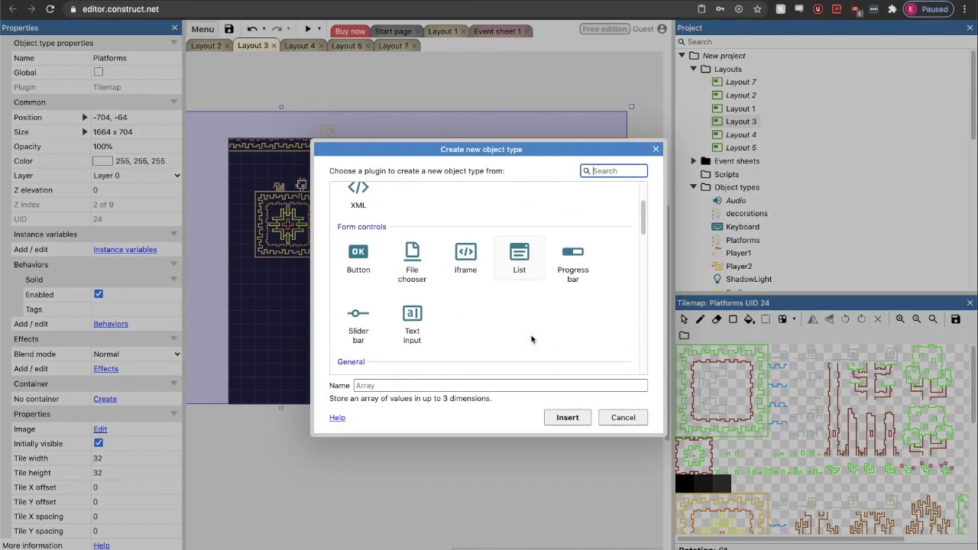
scroll(532, 339, down, 2)
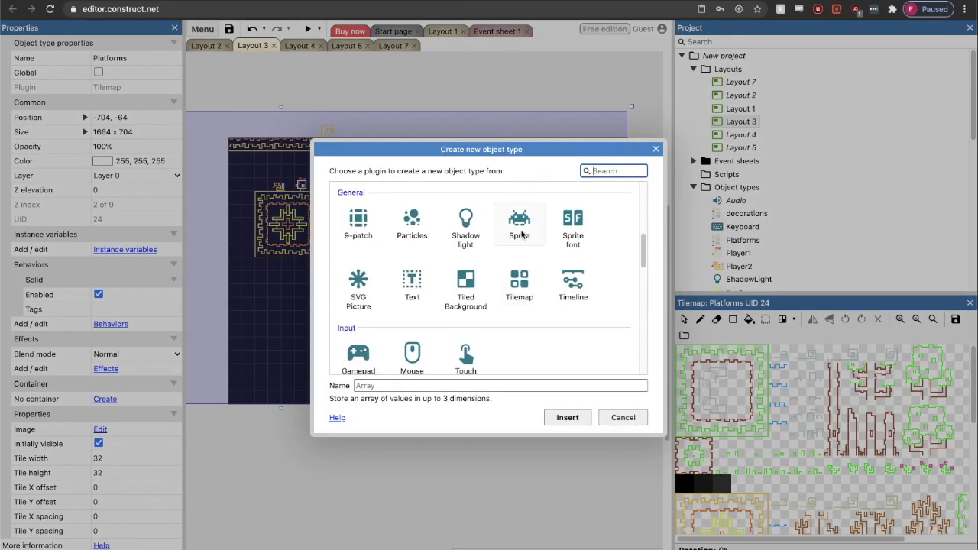
click(522, 237)
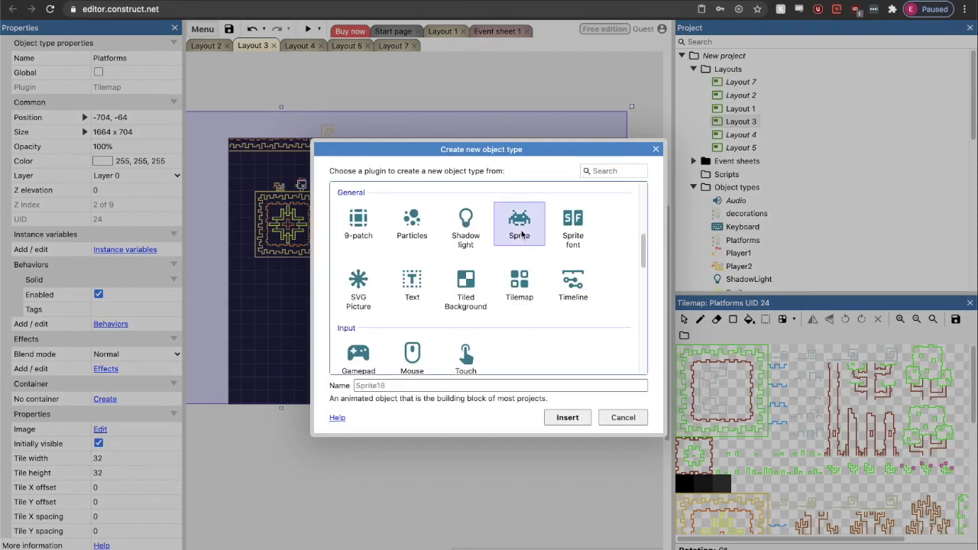
double_click(522, 237)
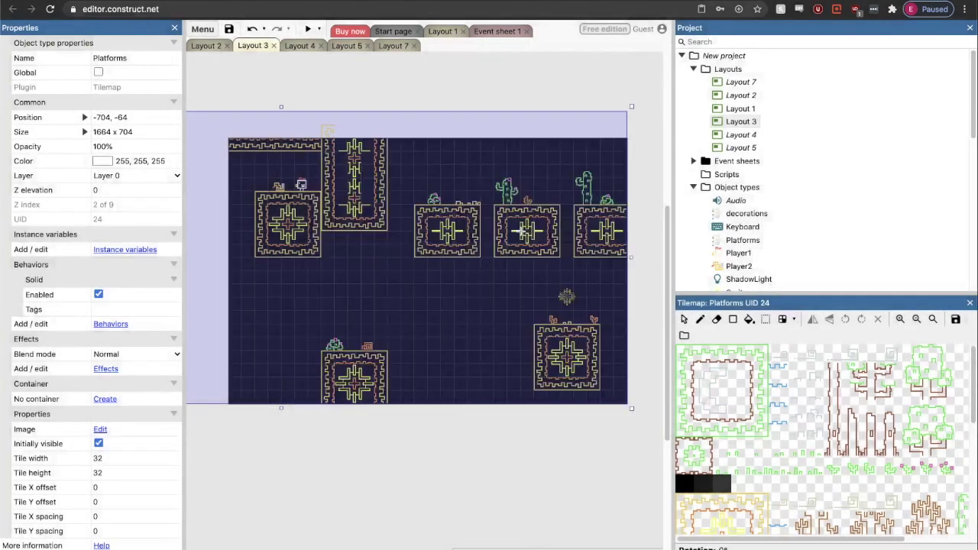
click(440, 301)
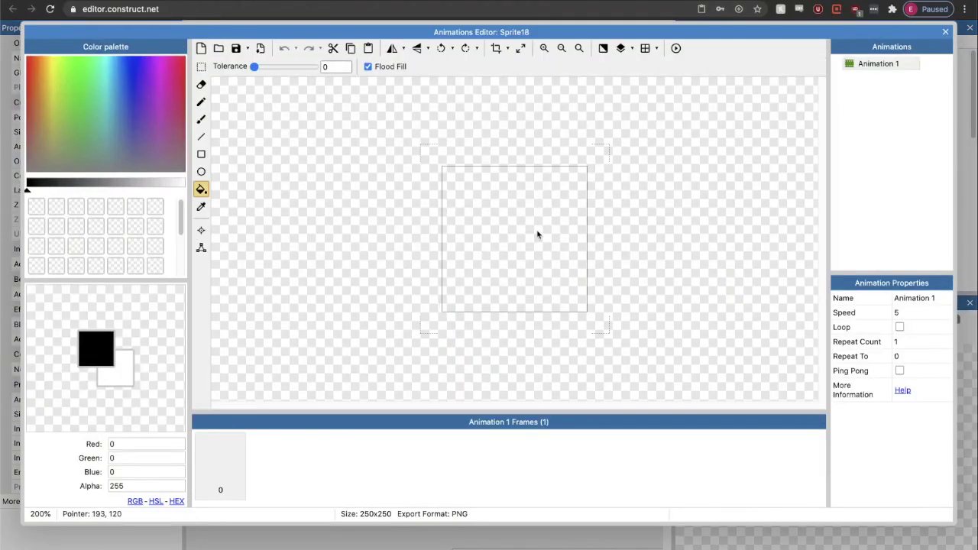
Flood-fill the new sprite's frame with black and move the sprite up over the layout's upper edge.
click(141, 91)
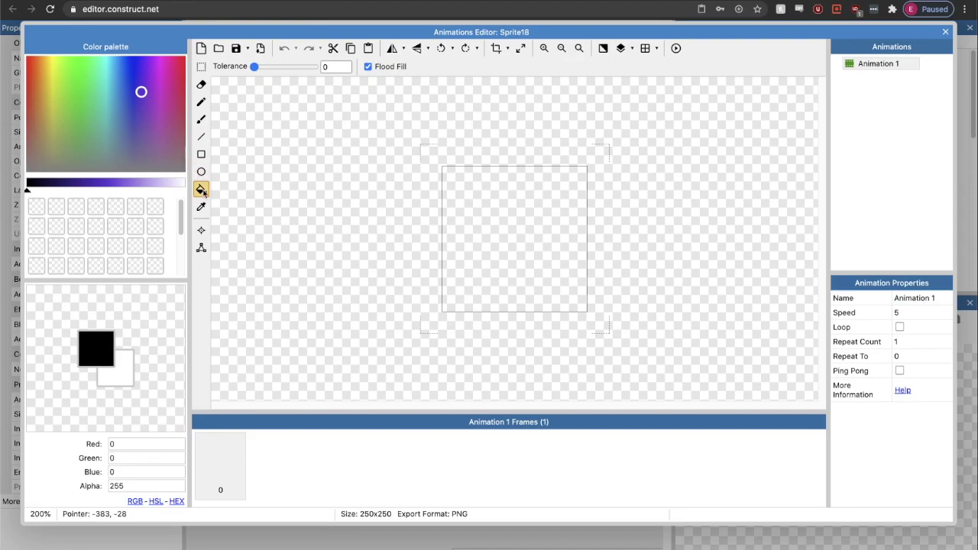
click(455, 218)
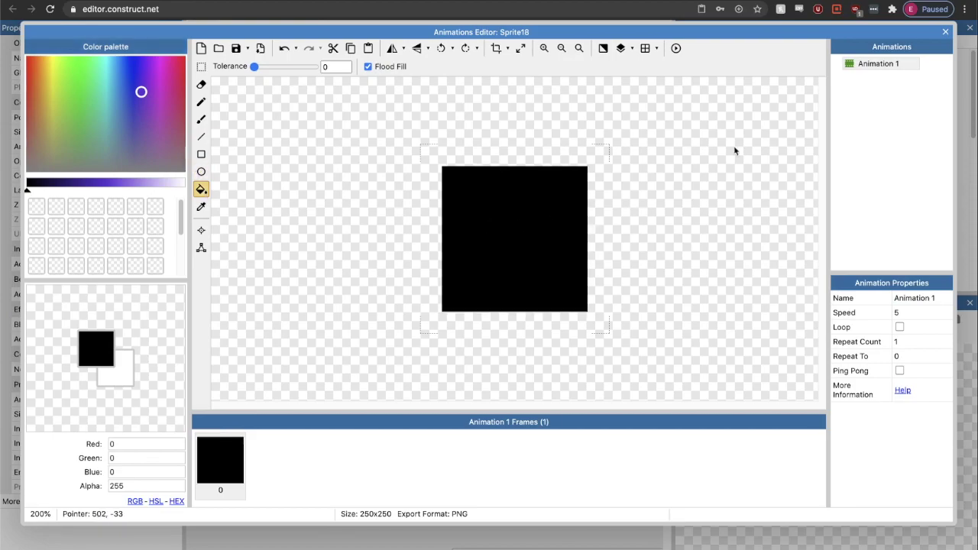
click(946, 33)
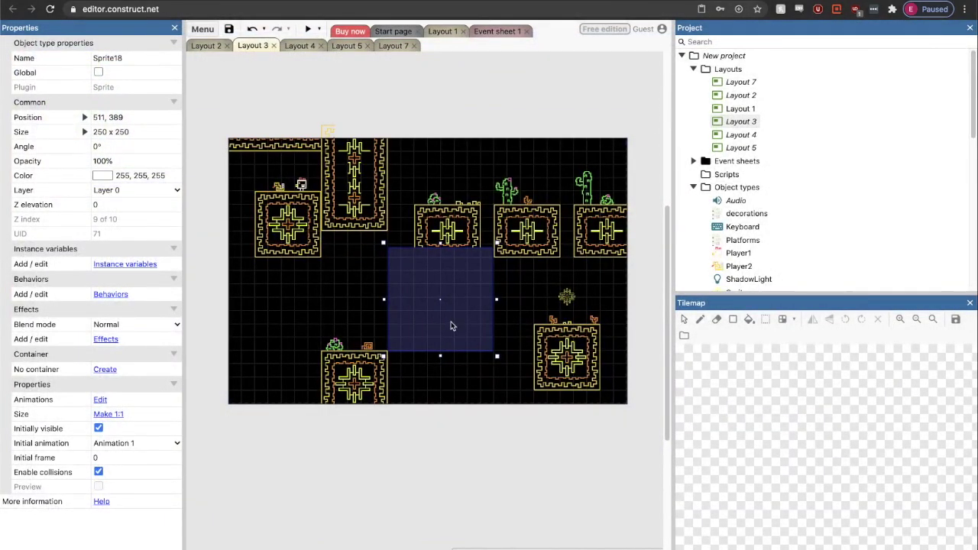
drag(451, 326, 467, 140)
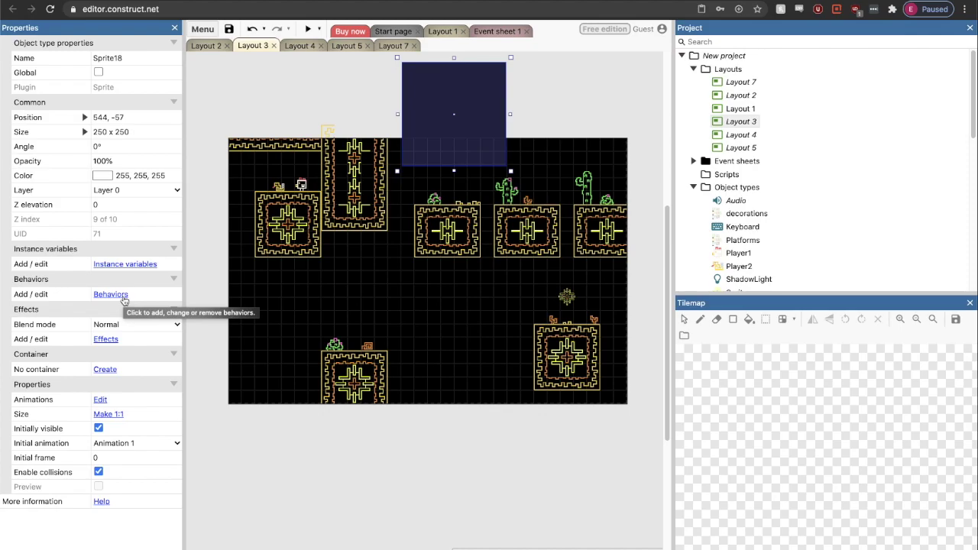
Add the Platform behavior to the black sprite and bring up Event sheet 1.
click(111, 294)
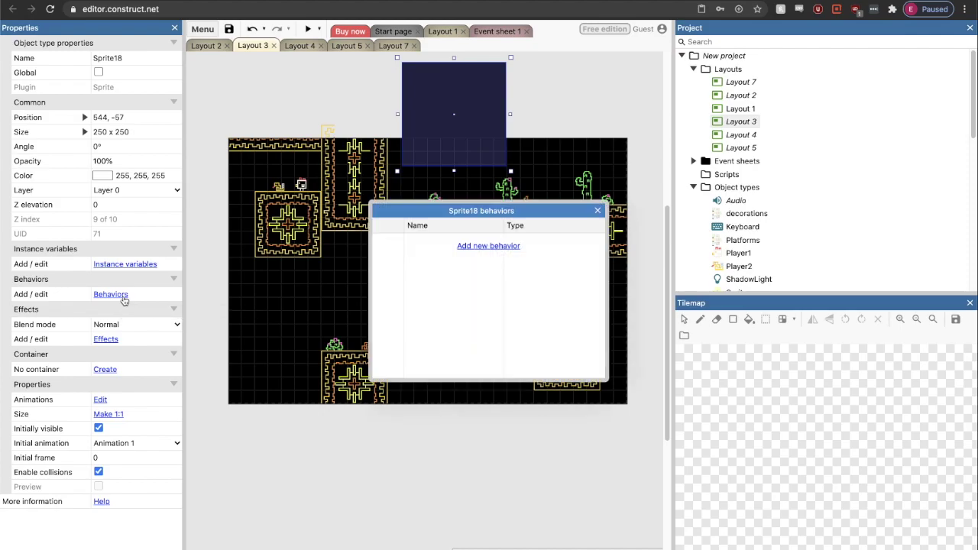
click(474, 248)
scroll(480, 332, down, 2)
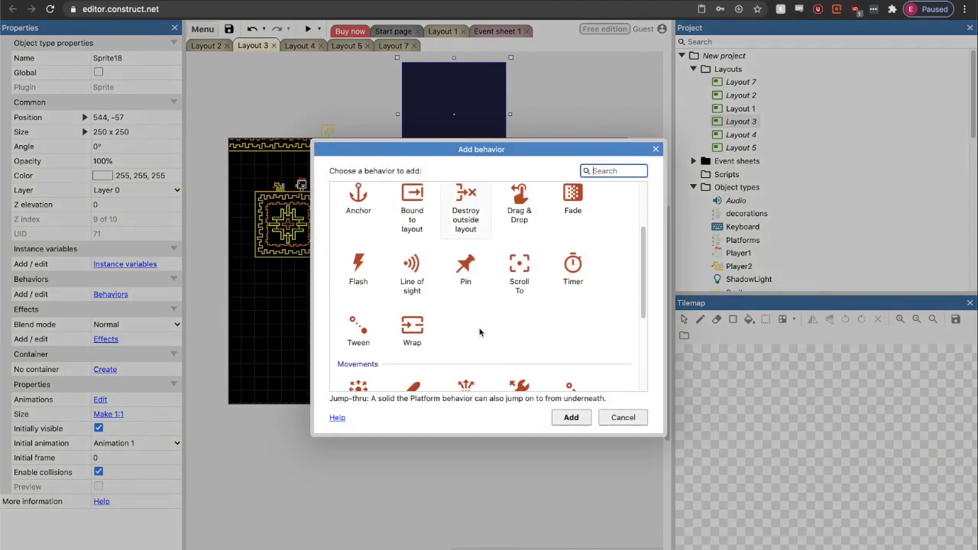
scroll(480, 331, down, 3)
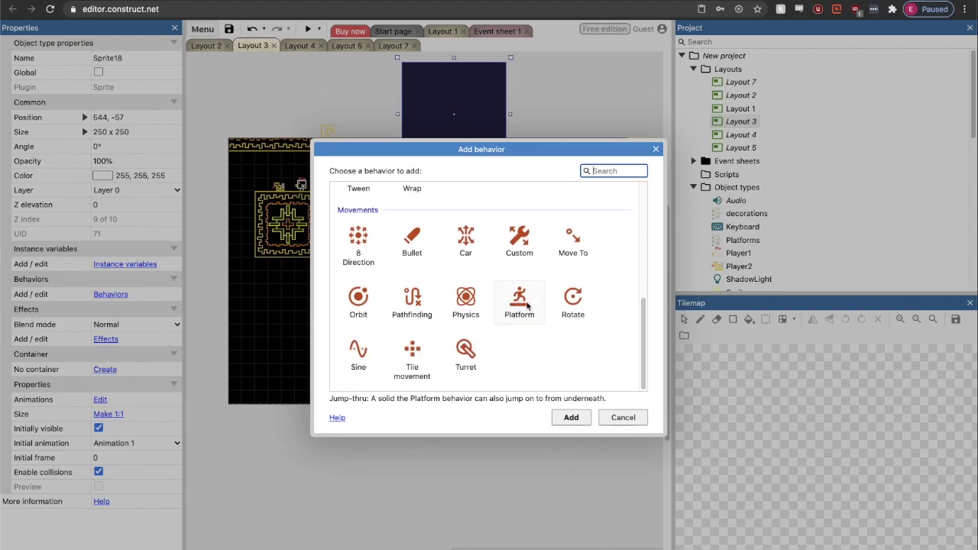
click(526, 306)
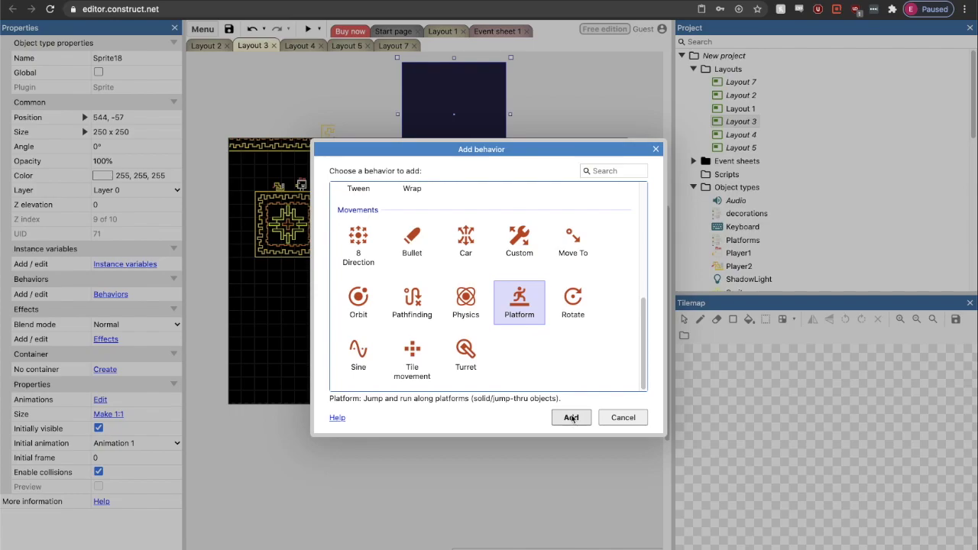
click(572, 417)
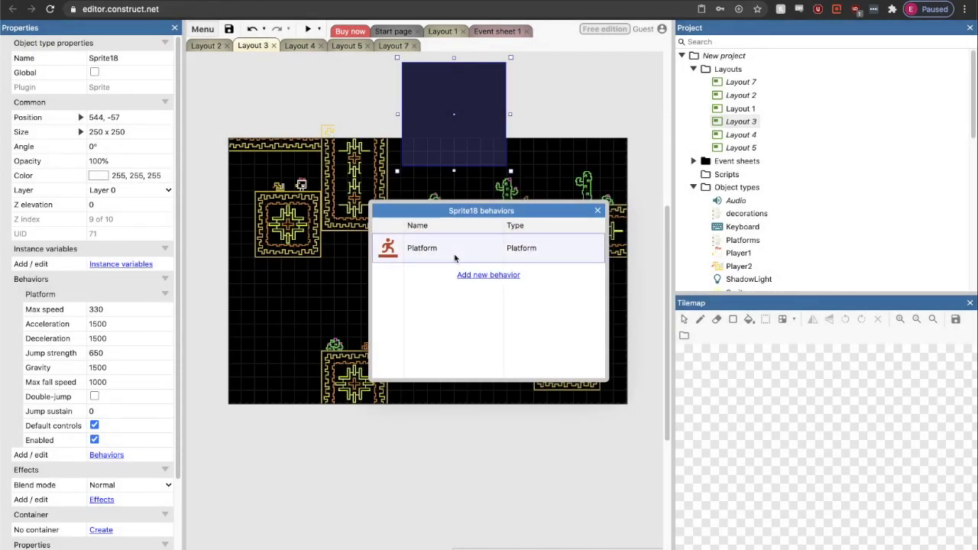
click(493, 36)
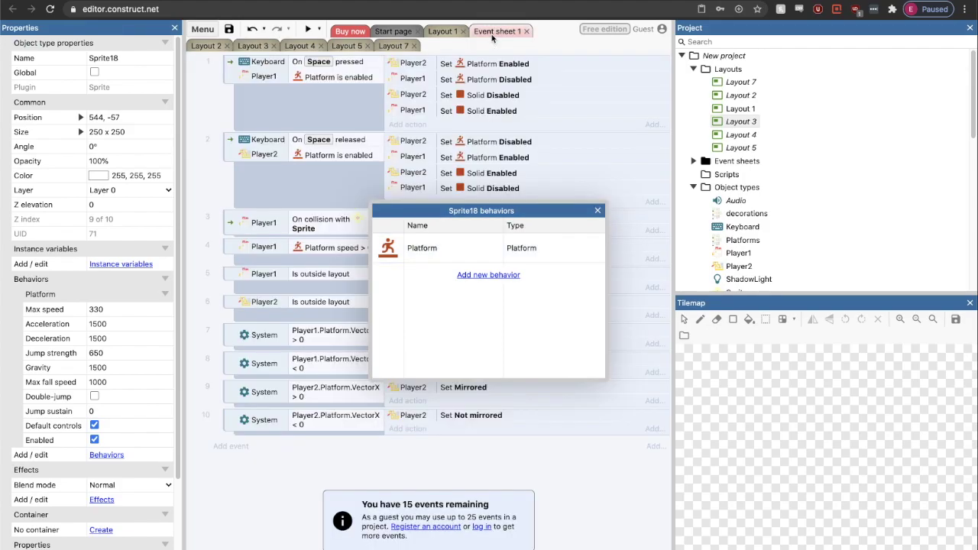
click(598, 210)
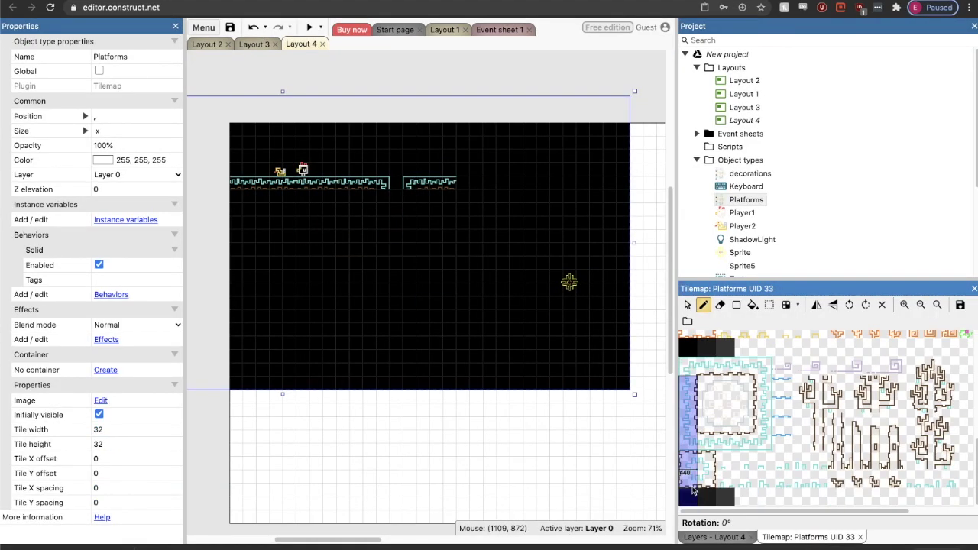
Paint vertical edge walls down both sides of Layout 4's shaft and erase the lower end of the right wall.
drag(693, 487, 690, 422)
drag(410, 196, 414, 343)
drag(762, 382, 763, 423)
drag(383, 196, 383, 367)
drag(688, 366, 688, 404)
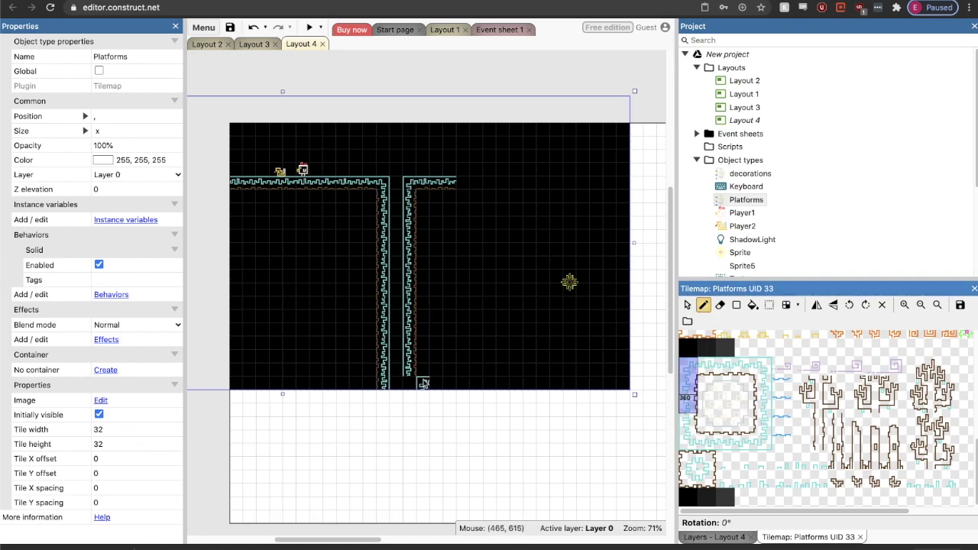
key(e)
drag(410, 371, 410, 331)
Paint the bottom-left corner tile that closes the shortened right wall of the shaft.
drag(688, 422, 695, 441)
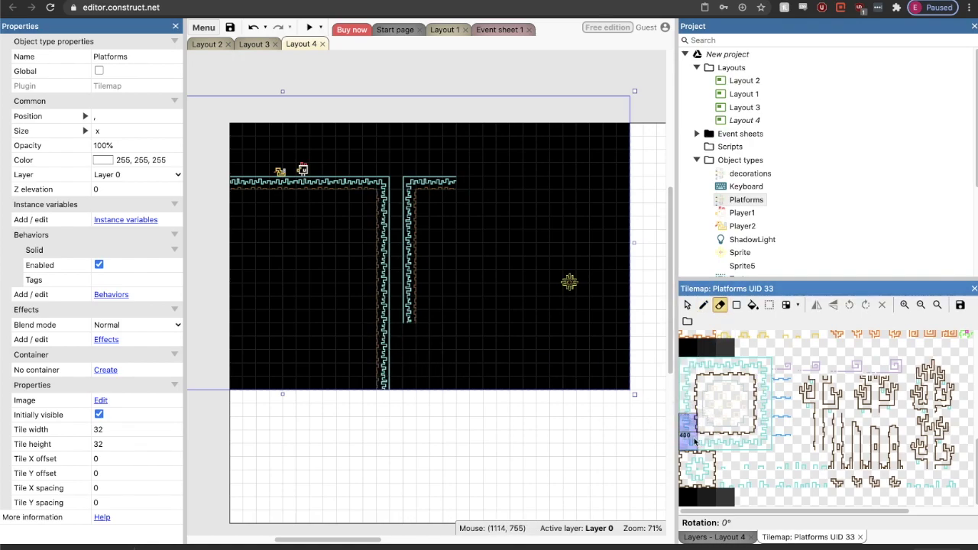
click(695, 442)
drag(409, 328, 423, 329)
Paint the lower block's top-left corner, side edge and top edge to form the passage floor.
click(687, 366)
click(424, 357)
drag(691, 388, 691, 406)
click(423, 370)
drag(707, 366, 746, 366)
drag(436, 356, 530, 356)
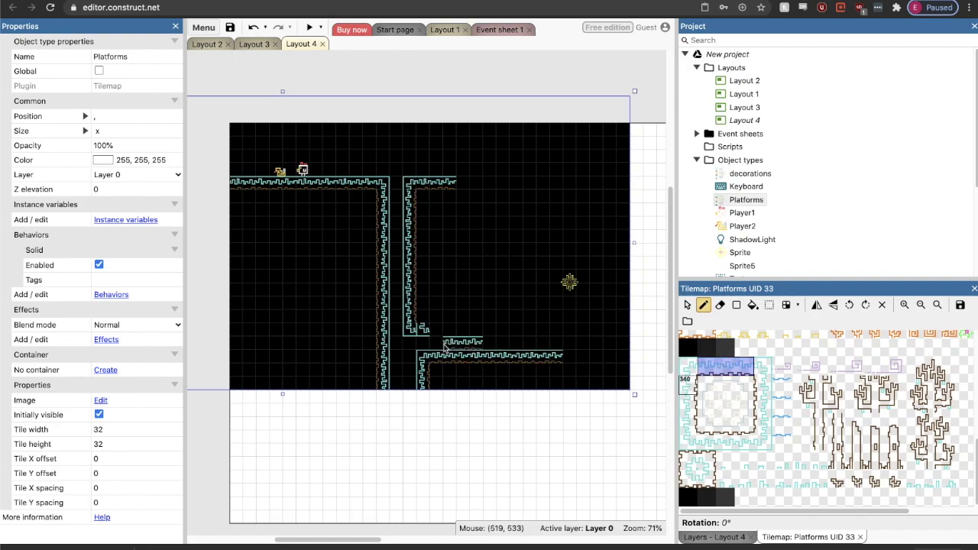
Extend the upper block's underside to the right and end it with a short rising wall and an inner corner tile.
drag(707, 442, 745, 442)
drag(423, 330, 519, 330)
drag(763, 384, 763, 423)
click(557, 303)
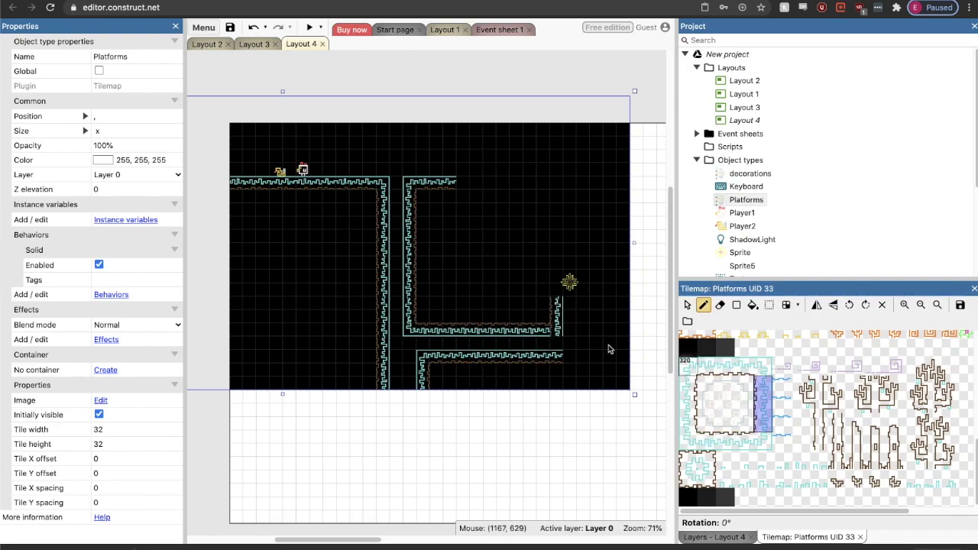
click(557, 290)
click(745, 423)
click(557, 329)
Extend the passage floor to the layout's right side and paint the raised ceiling with its inner corner tile.
drag(707, 366, 745, 366)
drag(571, 356, 610, 356)
drag(706, 442, 745, 442)
drag(570, 276, 610, 276)
click(744, 423)
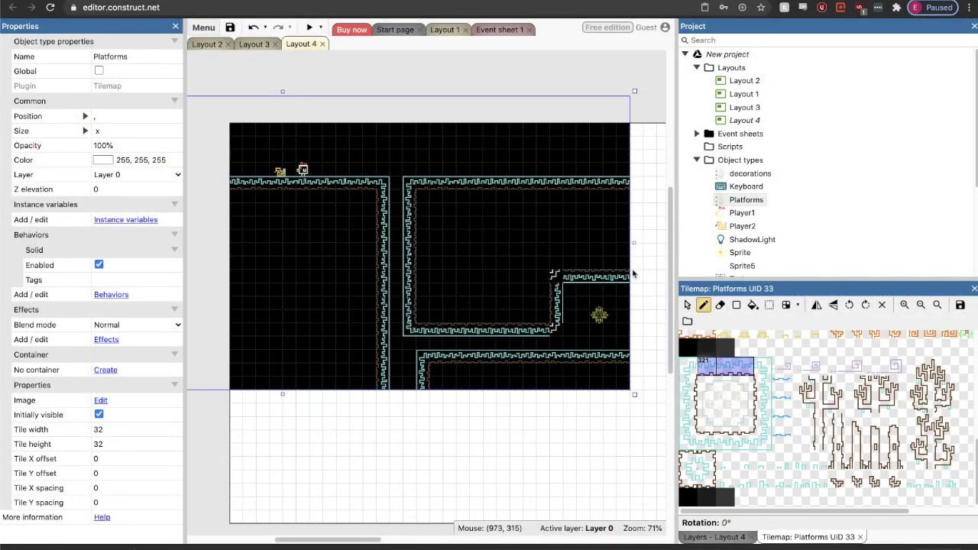
Preview the game and set Layout 4's width to 960.
click(310, 28)
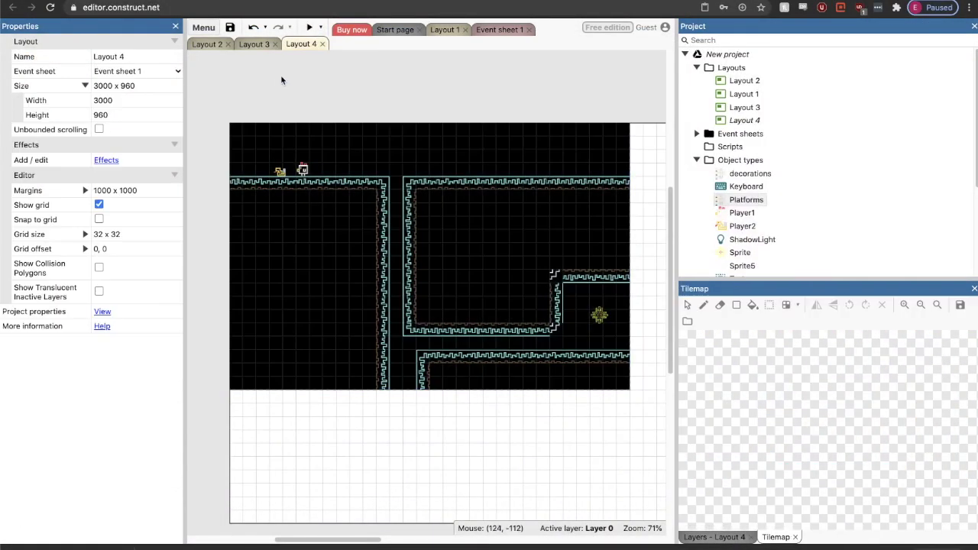
click(115, 100)
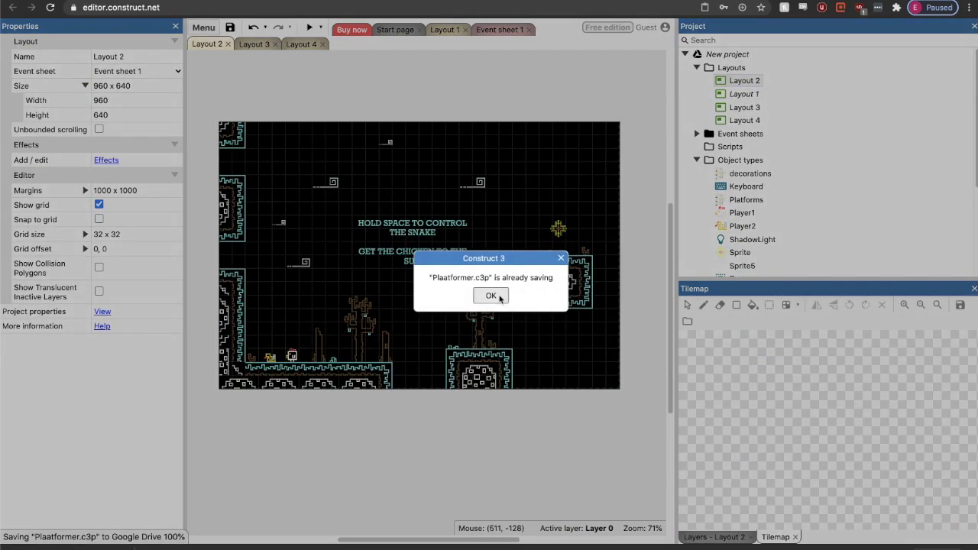
click(310, 28)
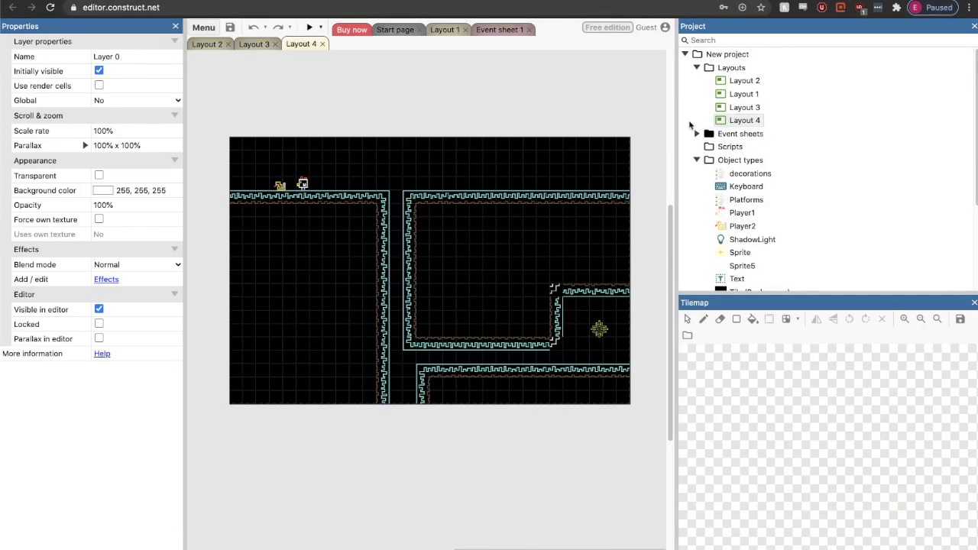
Stamp five moons from the decorations tilemap inside the upper right block, three above and two below.
click(750, 173)
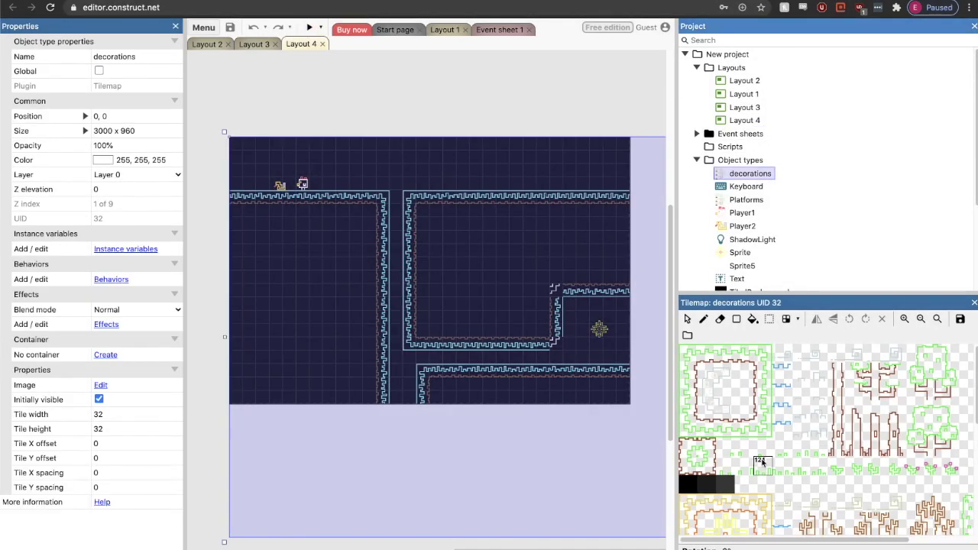
scroll(762, 461, down, 3)
drag(701, 409, 751, 458)
click(440, 227)
click(507, 227)
click(441, 293)
click(507, 294)
click(573, 227)
Fill the left block with moons arranged in two columns of three.
click(334, 294)
click(333, 360)
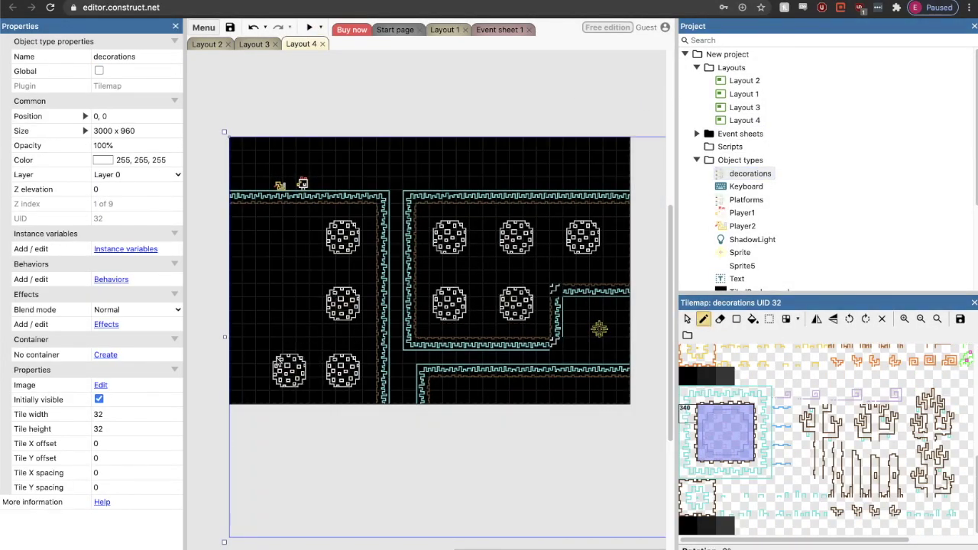
click(266, 360)
click(266, 294)
click(266, 227)
Try moons along the cut-off bottom of the lower right block and erase them.
click(454, 400)
click(507, 401)
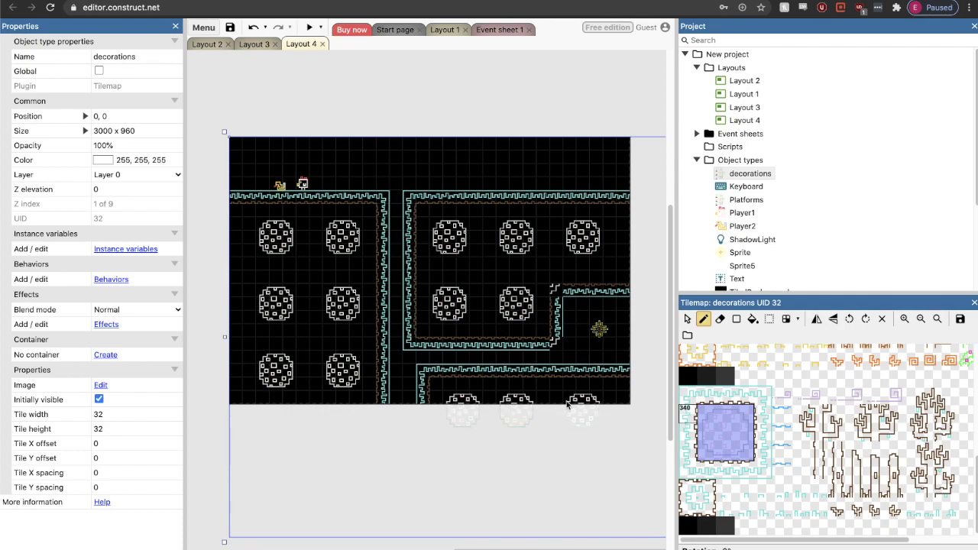
click(720, 319)
drag(463, 400, 517, 401)
Paint a tree with a tall trunk and spreading branches on top of the upper right block.
drag(819, 451, 819, 469)
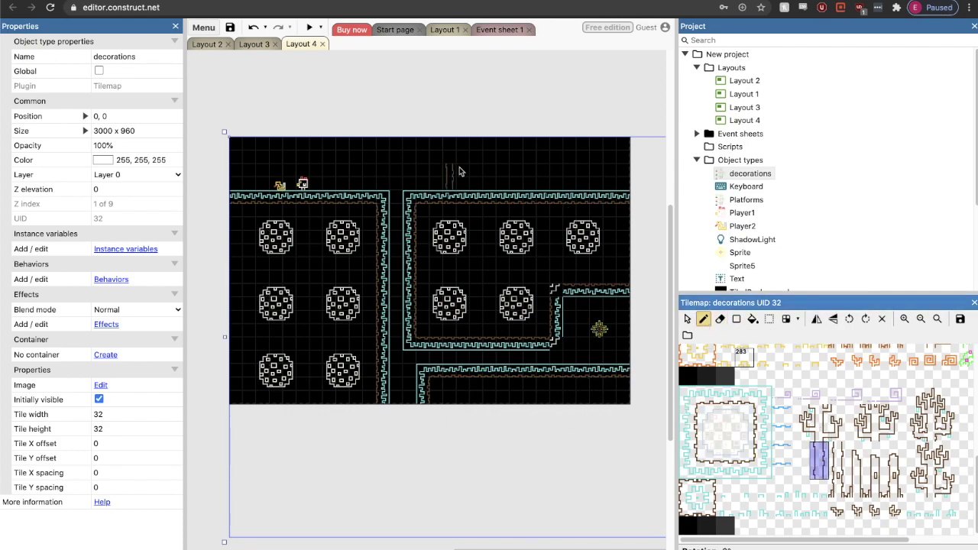
click(458, 168)
drag(800, 432, 838, 413)
click(451, 151)
Add a tall narrow stump and a bushy tree to the right of the branching tree.
drag(857, 451, 857, 489)
click(477, 170)
drag(912, 394, 953, 434)
click(529, 170)
Scatter small plants and grass tufts on the upper right block and place a stump left of the snake.
click(913, 507)
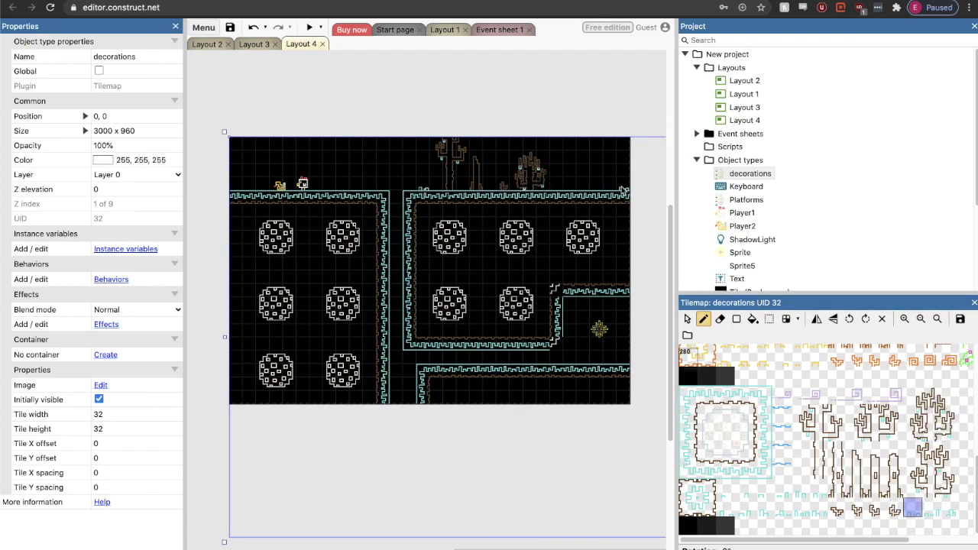
click(818, 508)
click(782, 488)
drag(894, 451, 895, 489)
click(250, 171)
Place three grass tufts along the passage floor near the sun and preview the game.
click(820, 507)
click(569, 358)
click(800, 488)
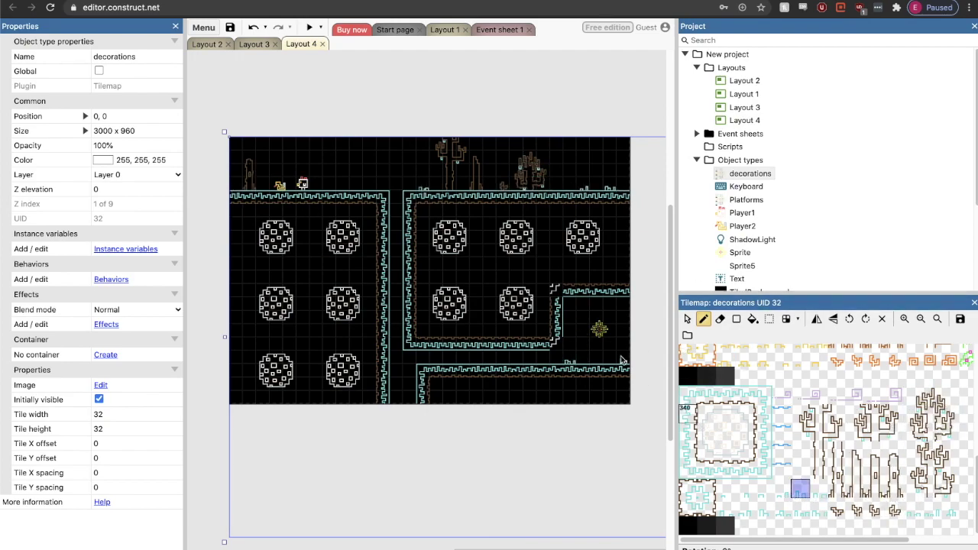
click(596, 358)
click(914, 507)
click(623, 358)
click(312, 27)
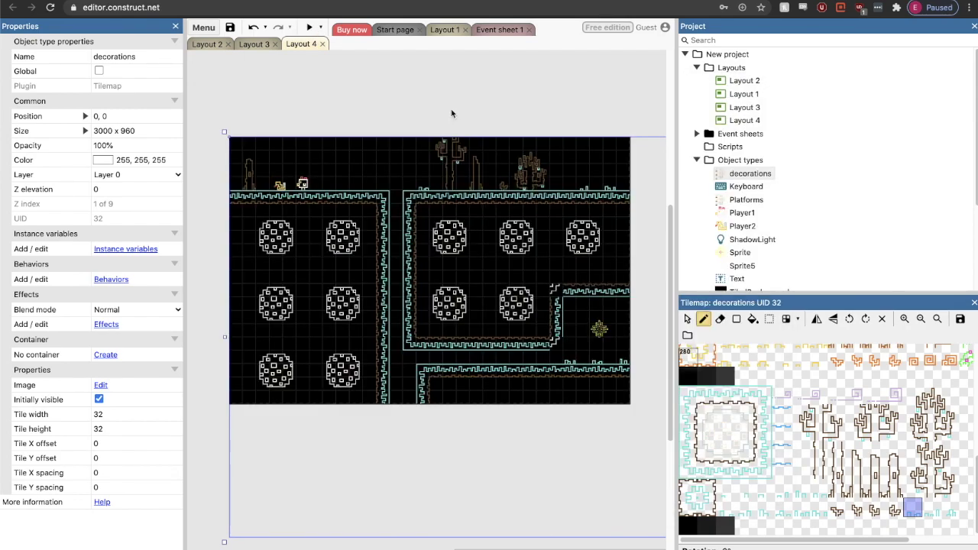
Duplicate Layout 4.
right_click(746, 121)
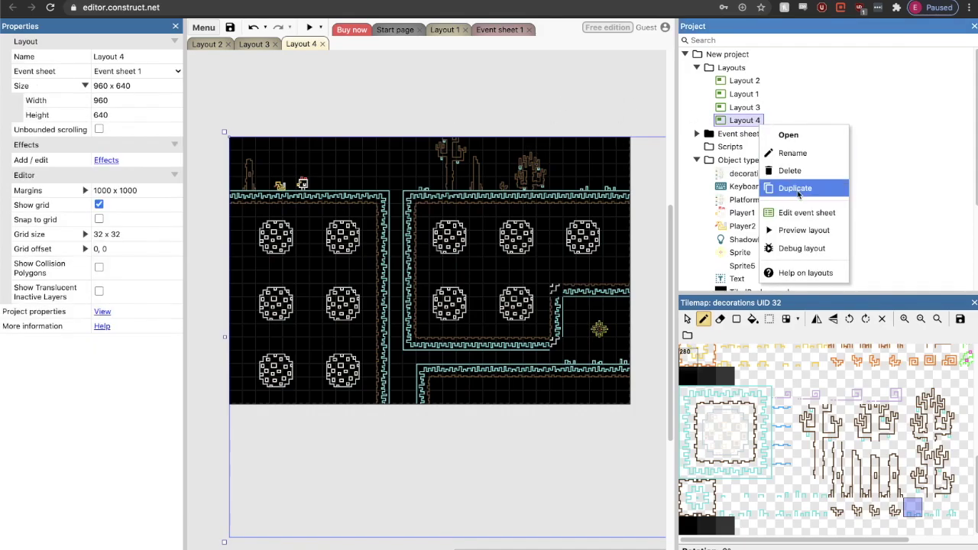